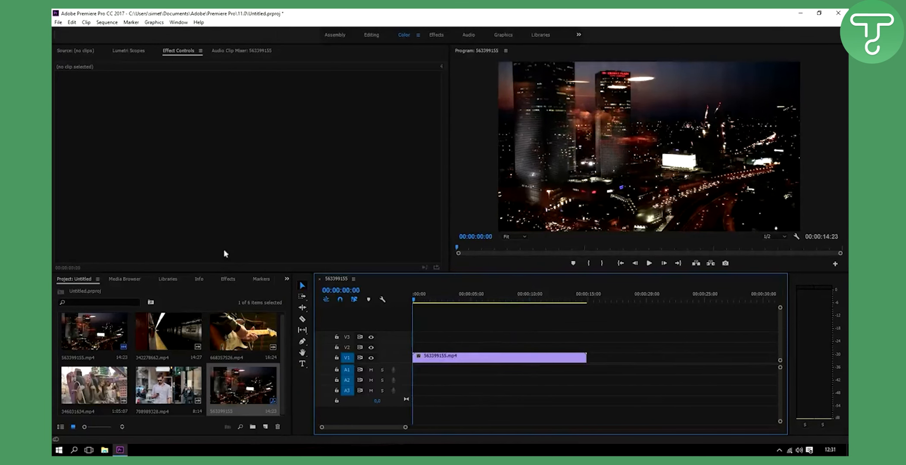
Step: Find the Echo video effect and apply it to the 563399155.mp4 clip in the timeline
left_click(234, 284)
left_click(94, 290)
type("echo")
left_click_drag(88, 353, 93, 352)
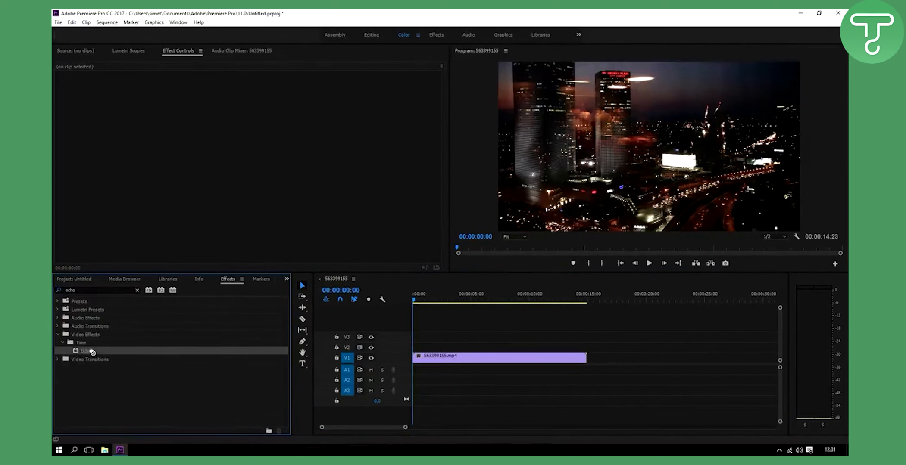
left_click_drag(409, 348, 459, 357)
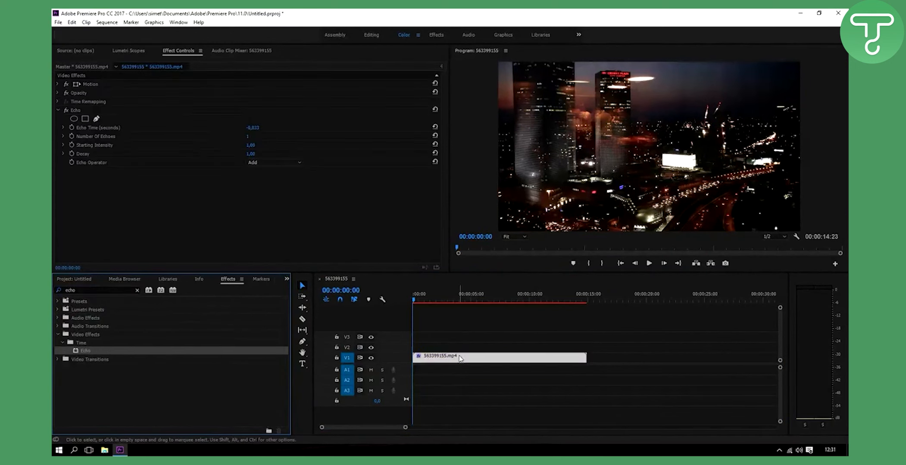
Step: Set the Echo effect's number of echoes to 3 and its decay to 0,6, and play the clip from the start
left_click(250, 139)
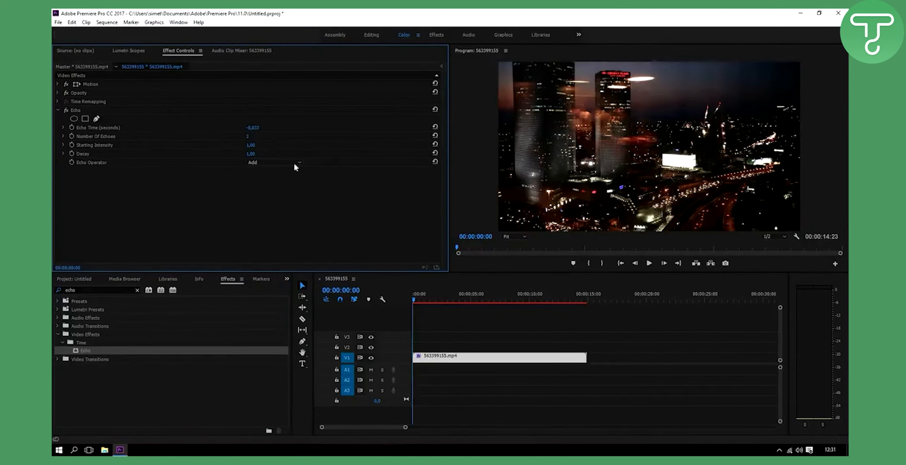
left_click(253, 137)
key("Return")
left_click(257, 153)
type("0,6")
key("Return")
left_click(414, 301)
key("space")
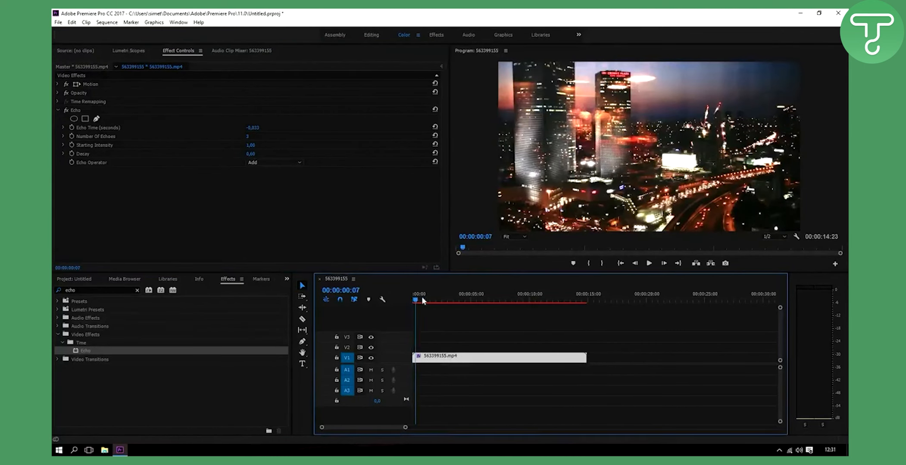
Step: Set the Echo decay to 0,5 and return the playhead to the start of the sequence
left_click_drag(439, 297, 384, 295)
left_click_drag(249, 155, 257, 154)
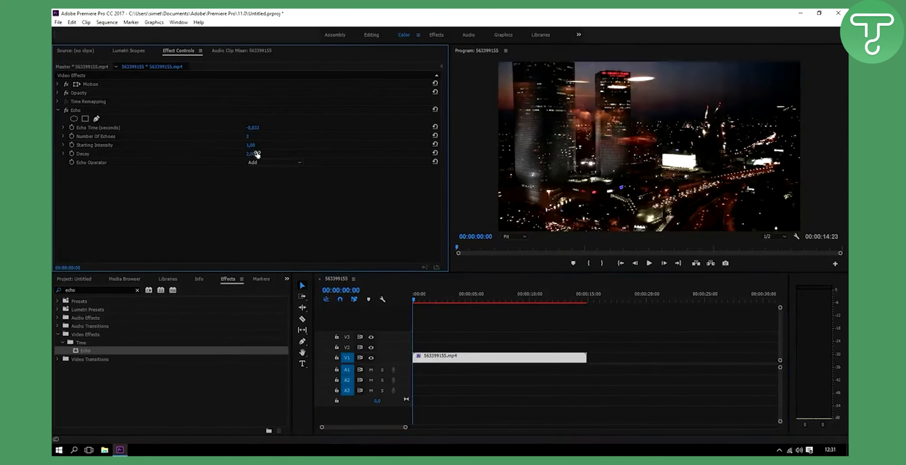
mouse_move(414, 297)
left_mouse_down()
mouse_move(457, 298)
mouse_move(405, 298)
left_mouse_up()
left_click(257, 153)
type("0,5")
key("Return")
mouse_move(412, 298)
left_mouse_down()
mouse_move(470, 296)
mouse_move(400, 300)
left_mouse_up()
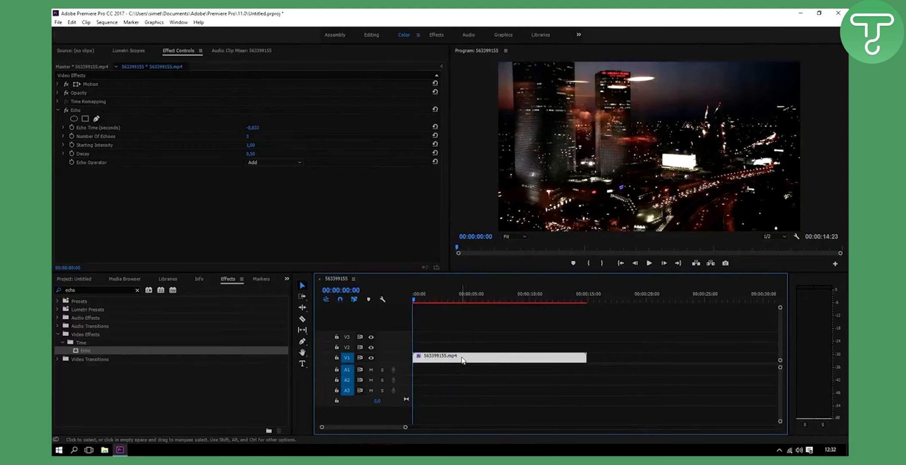
Step: Replace the city clip in the timeline with 342278662.mp4 on track V2, keeping the existing sequence settings
key("Delete")
left_click(79, 280)
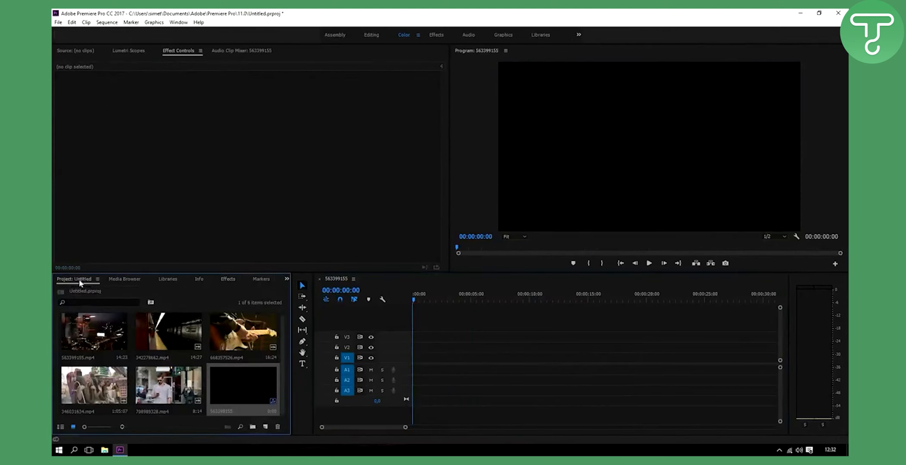
left_click_drag(177, 347, 412, 350)
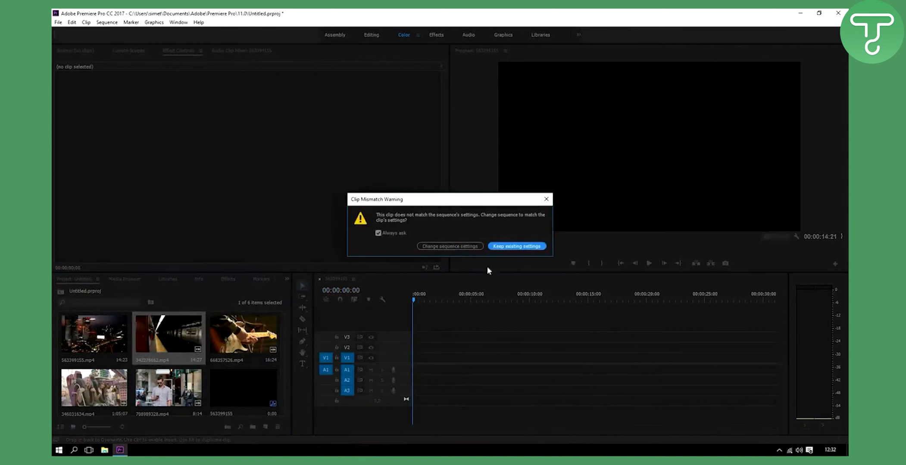
left_click(528, 247)
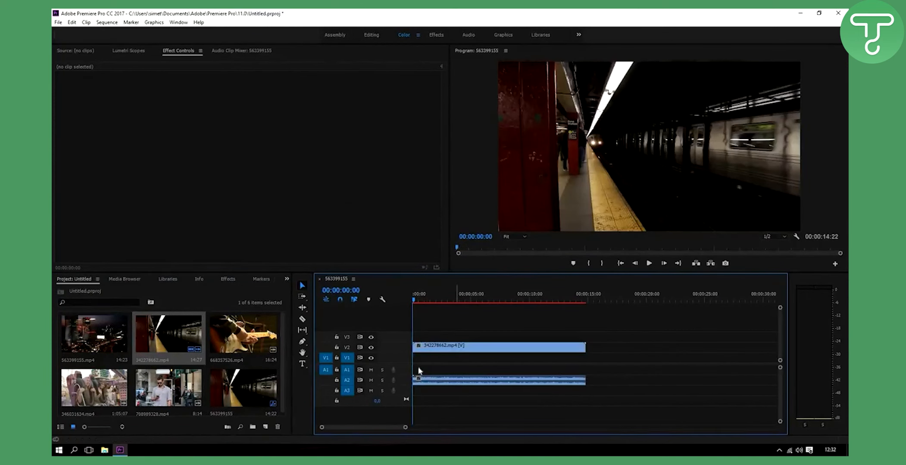
Step: Delete the audio track holding the subway clip's sound and return the playhead to the start
right_click(392, 381)
left_click(423, 317)
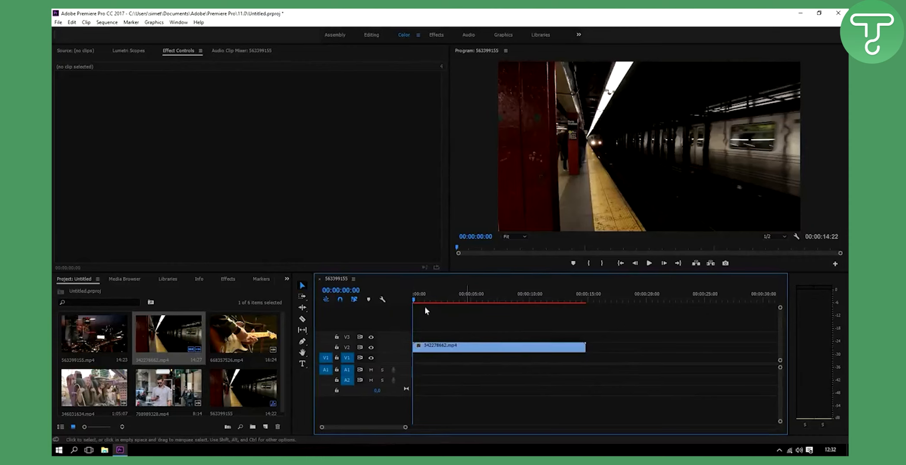
mouse_move(412, 300)
left_mouse_down()
mouse_move(463, 299)
mouse_move(405, 299)
left_mouse_up()
left_click(109, 303)
type("repl")
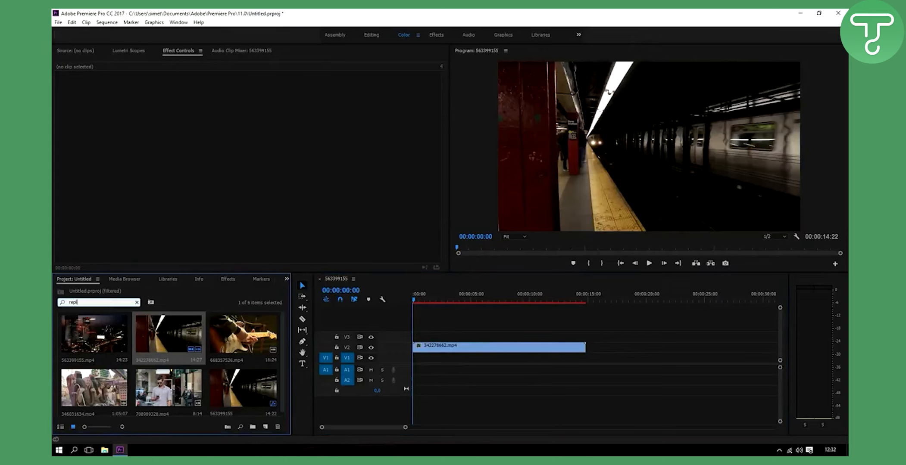
type("ica")
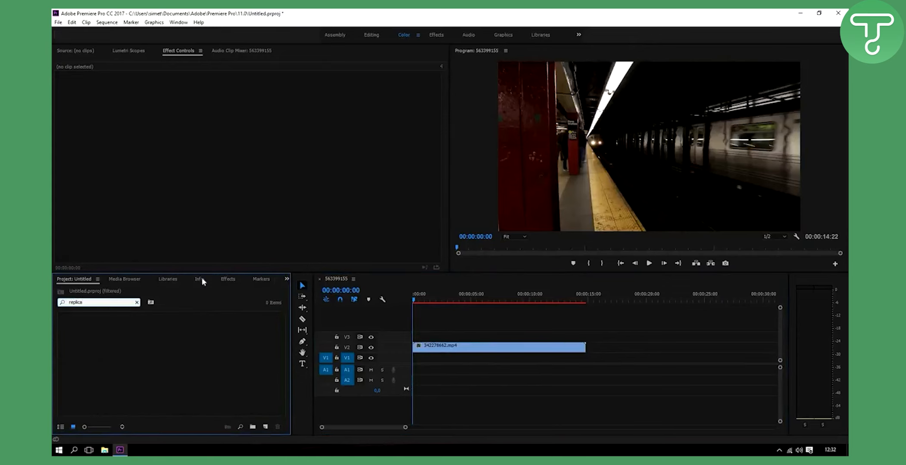
Step: Find the Replicate video effect, apply it to the subway clip and preview the result
left_click(228, 279)
left_click(128, 291)
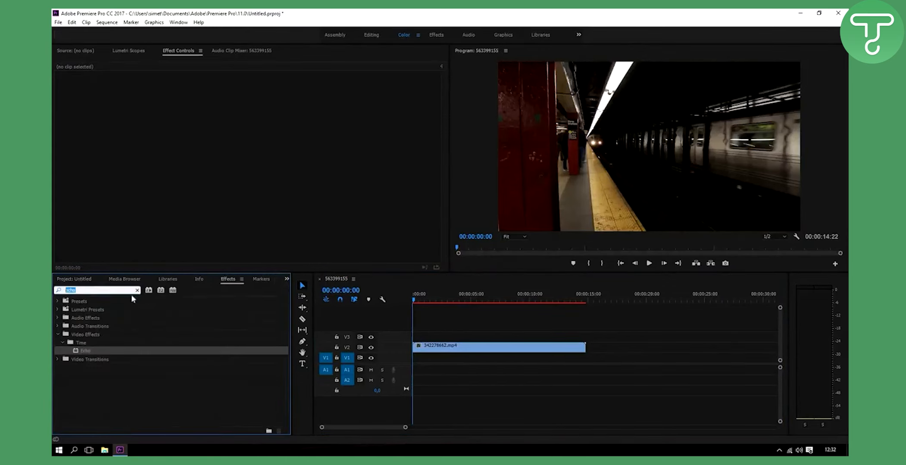
type("replic")
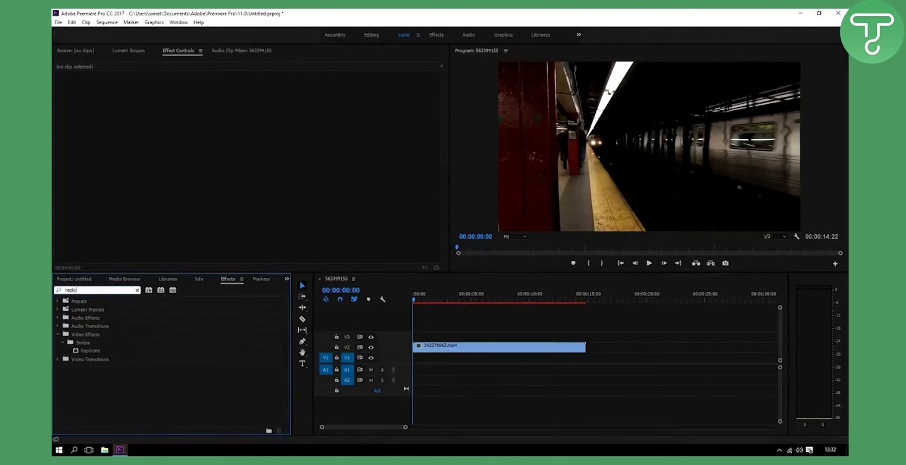
left_click_drag(88, 351, 450, 351)
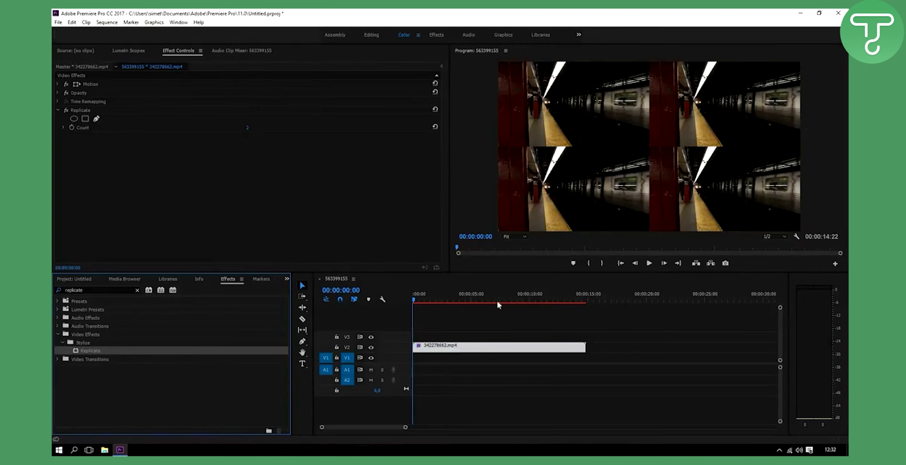
key("space")
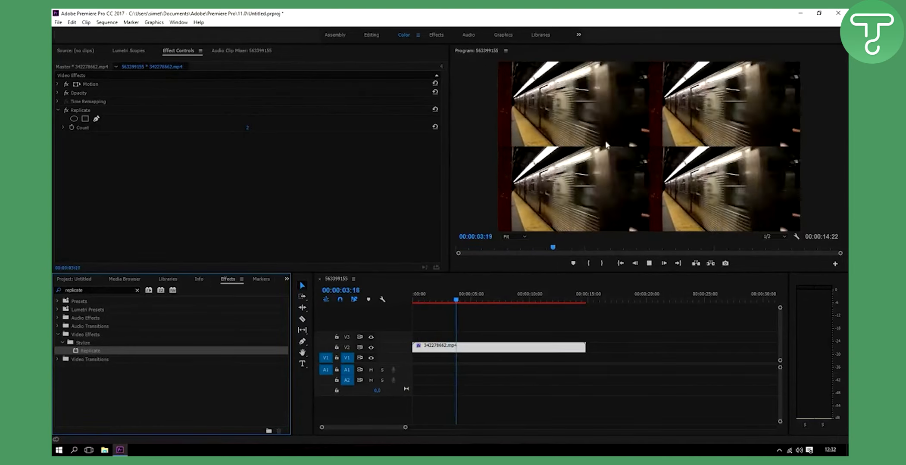
left_click(649, 264)
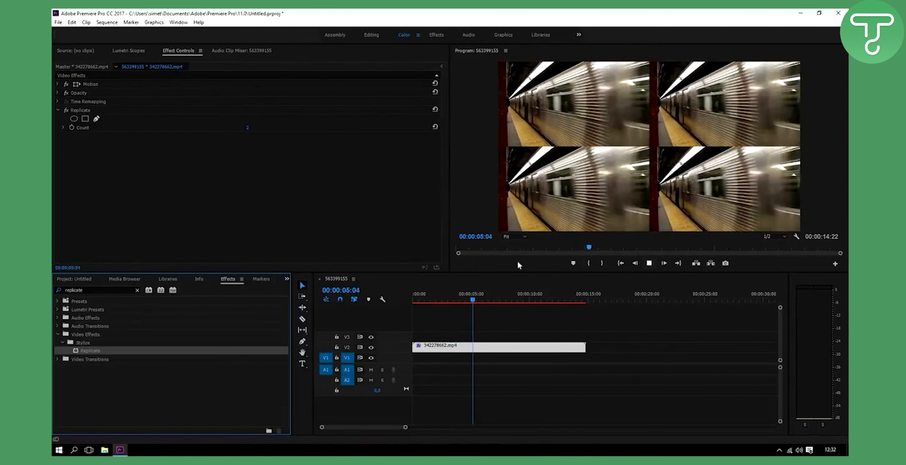
Step: Try a rectangular mask on the Replicate effect, preview it, and remove the mask again
left_click(84, 119)
key("space")
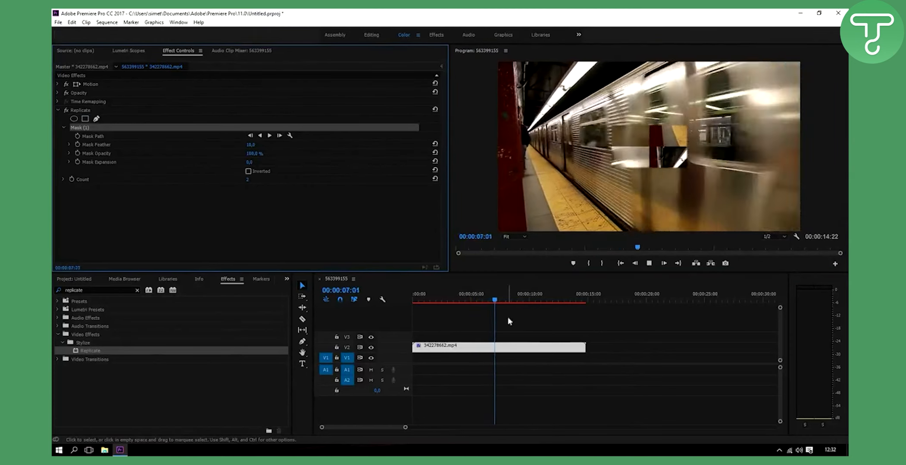
key("space")
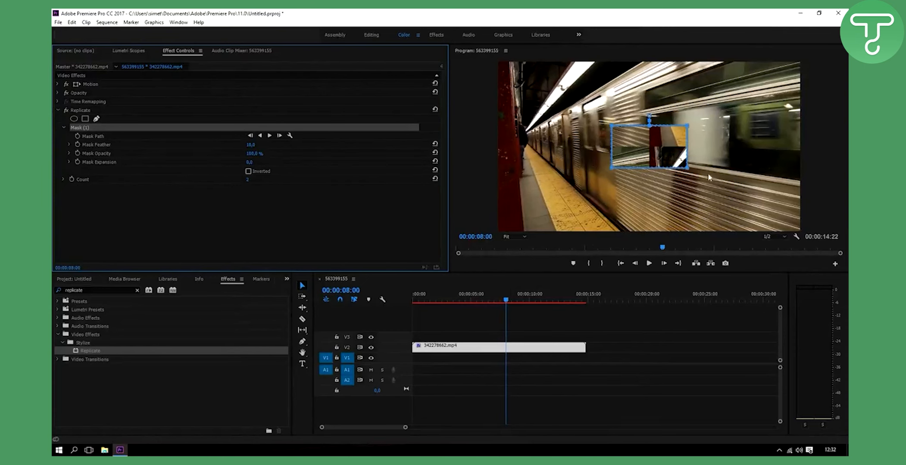
mouse_move(506, 299)
left_mouse_down()
mouse_move(526, 300)
mouse_move(504, 300)
left_mouse_up()
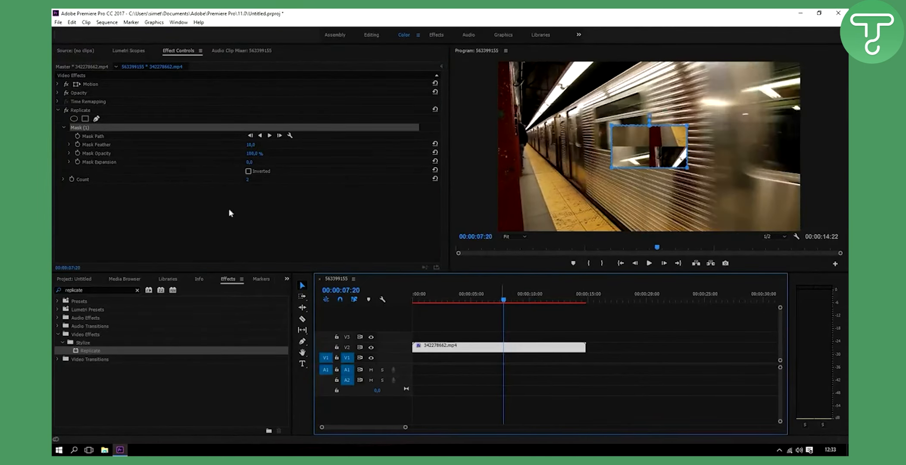
key("Delete")
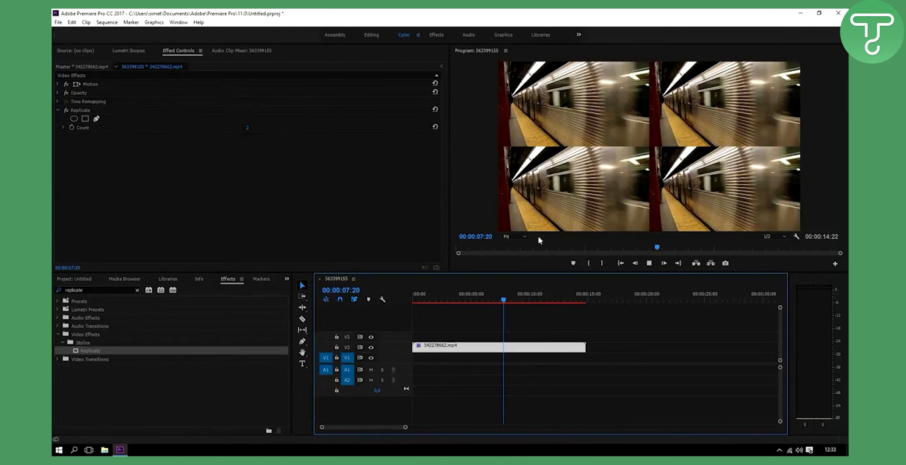
key("space")
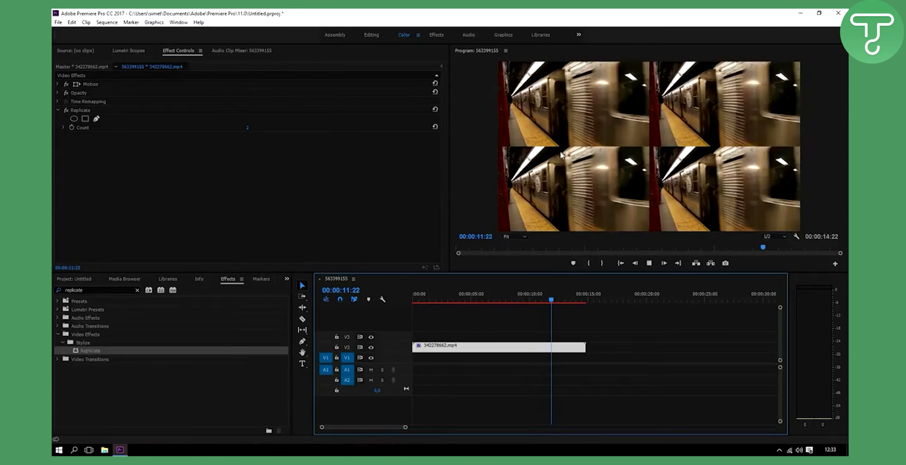
Step: Delete the subway clip, clear the project search filter and place 668357526.mp4 on track V2
key("Delete")
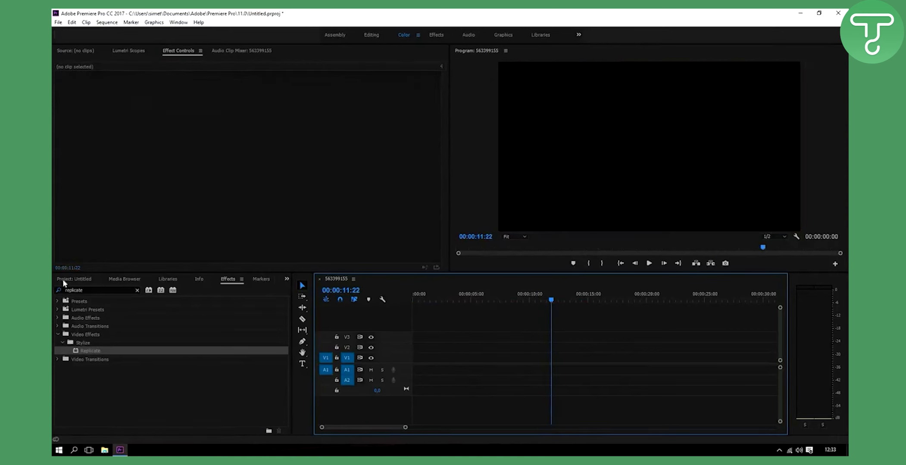
left_click(62, 280)
left_click(123, 279)
left_click(88, 279)
left_click(137, 303)
left_click_drag(241, 337, 412, 356)
Step: Delete the audio track holding the guitar clip's sound and play the sequence briefly from the start
right_click(401, 382)
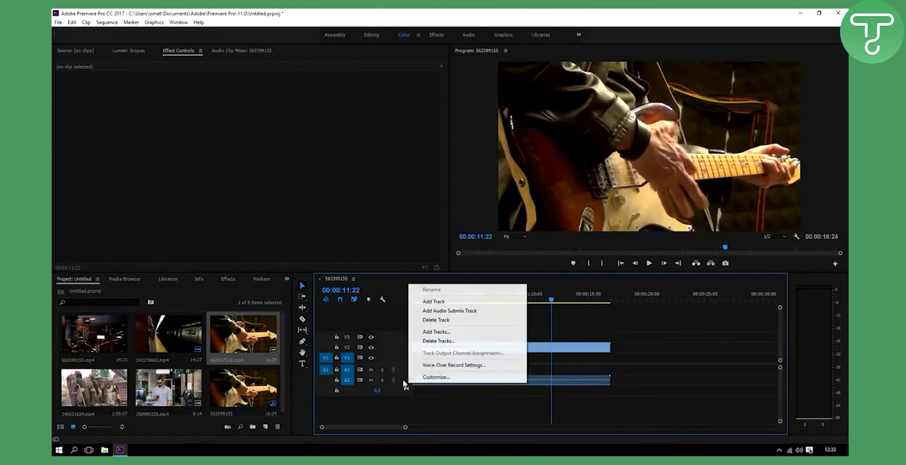
left_click(444, 320)
key("Home")
key("space")
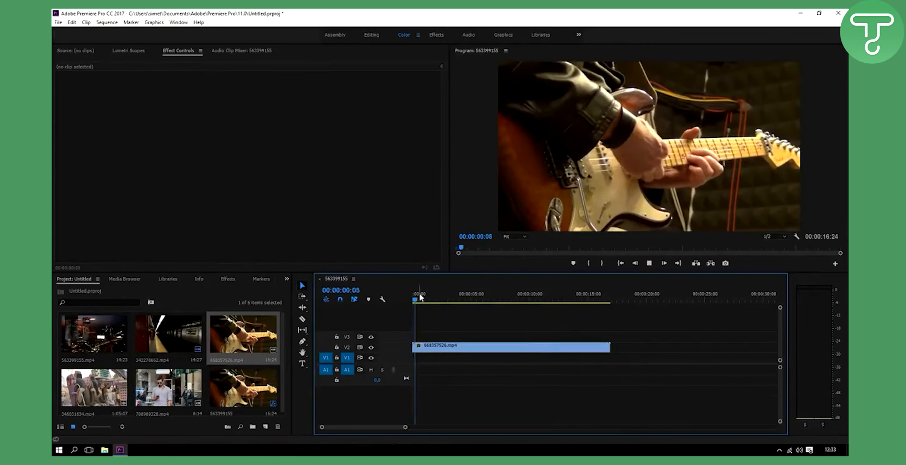
key("space")
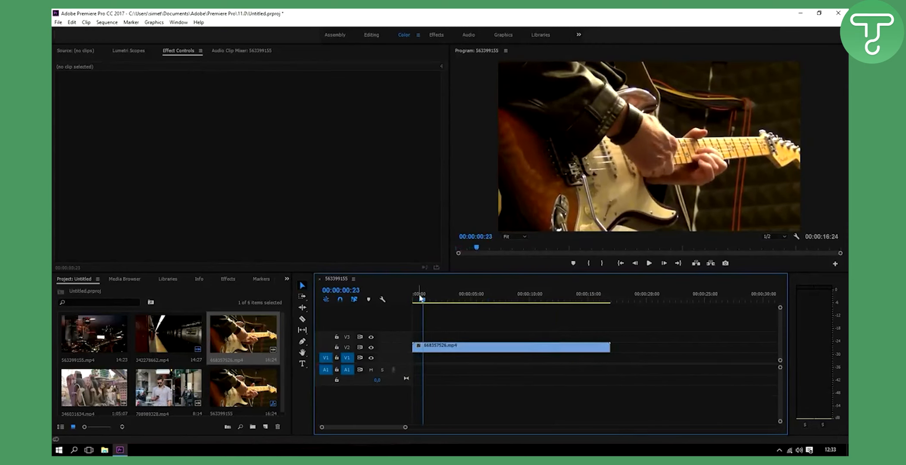
Step: Find the Black & White video effect, apply it to the guitar clip and preview it from the start
left_click(100, 302)
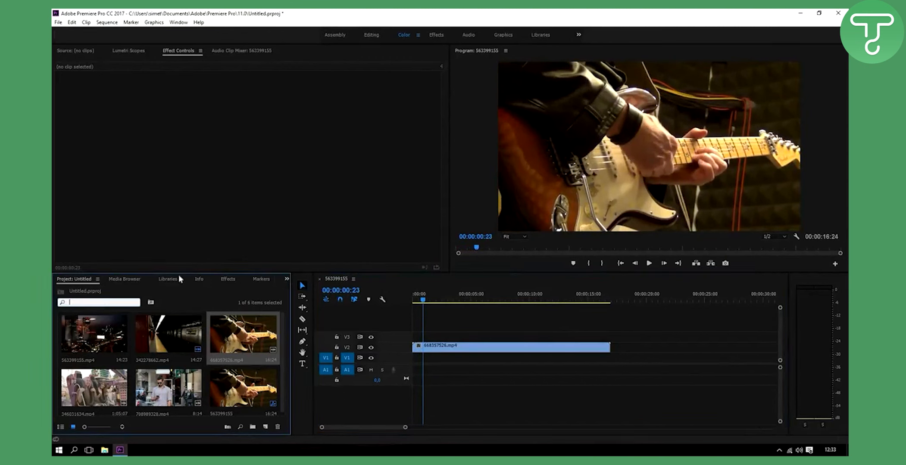
left_click(225, 278)
left_click(97, 290)
type("B")
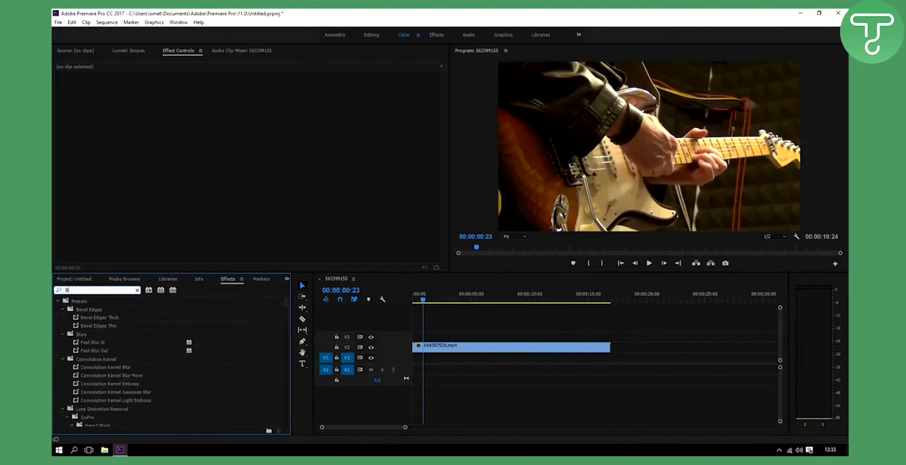
type("lack &")
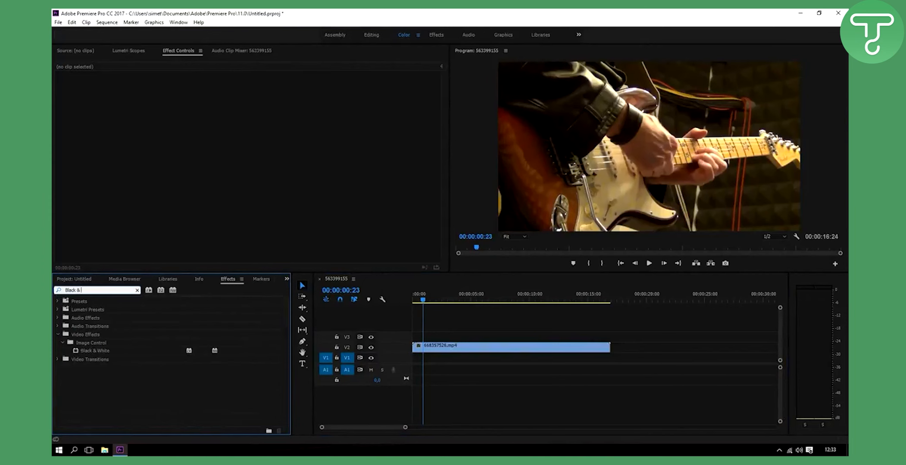
left_click_drag(164, 352, 473, 352)
left_click(420, 300)
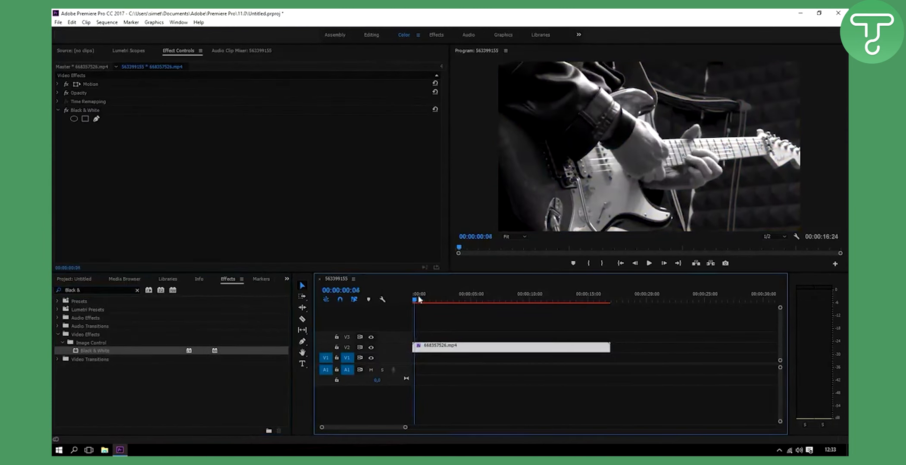
key("space")
left_click_drag(420, 298, 320, 306)
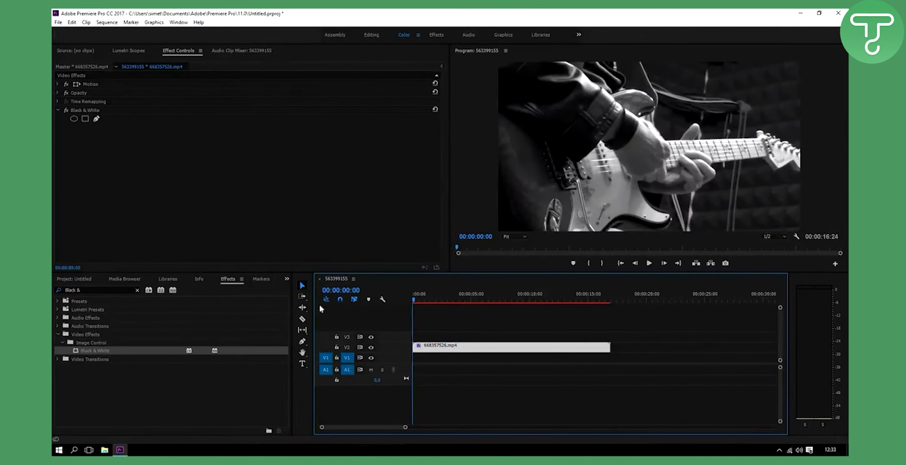
Step: Find the Noise video effect and add it to the guitar clip
left_click(103, 289)
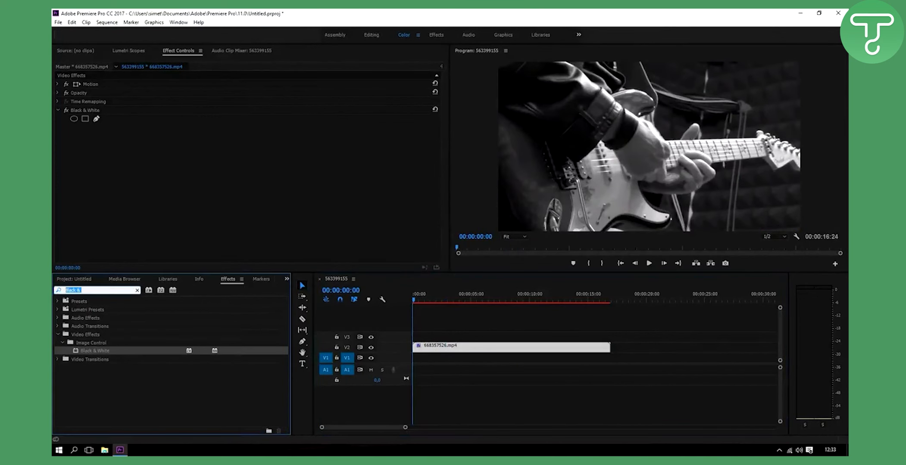
type("NOISE")
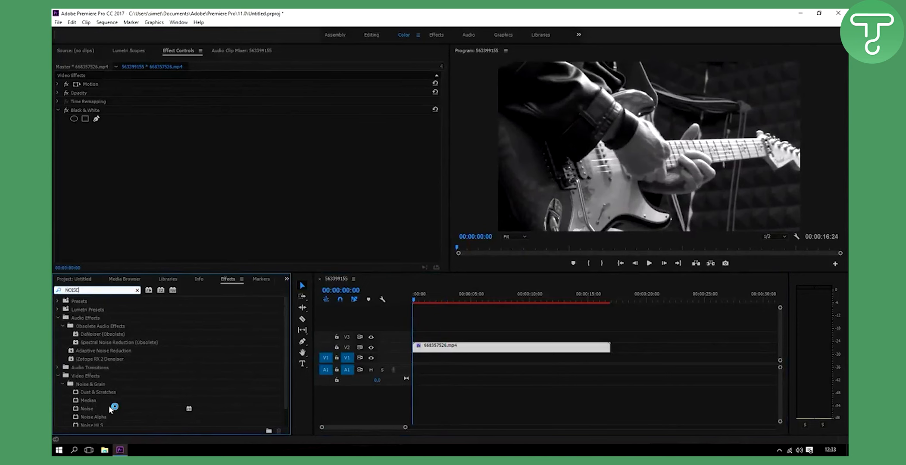
scroll(110, 375, "down", 1)
scroll(106, 379, "down", 1)
left_click_drag(90, 389, 430, 348)
Step: Set the Noise effect's amount of noise to 24 % and preview the clip
left_click(253, 146)
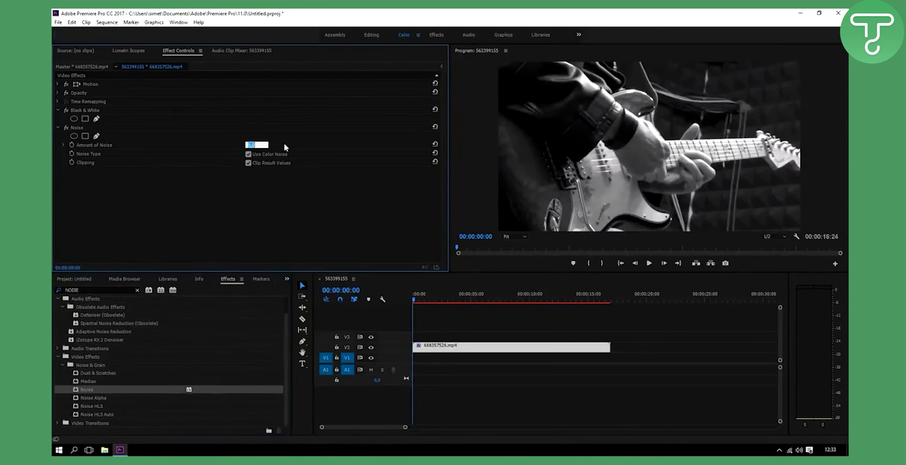
type("15")
key("Return")
key("space")
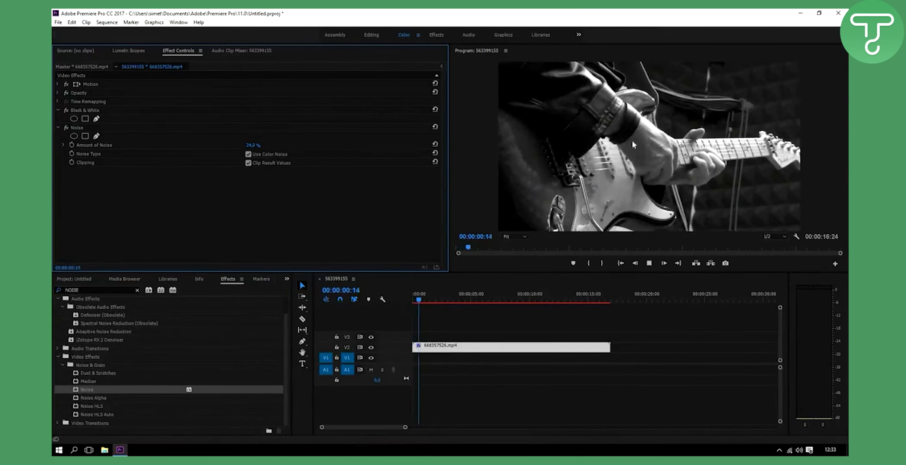
Step: Set the Noise effect's amount of noise to 20 % and preview the guitar clip
left_click(254, 145)
key("Return")
key("space")
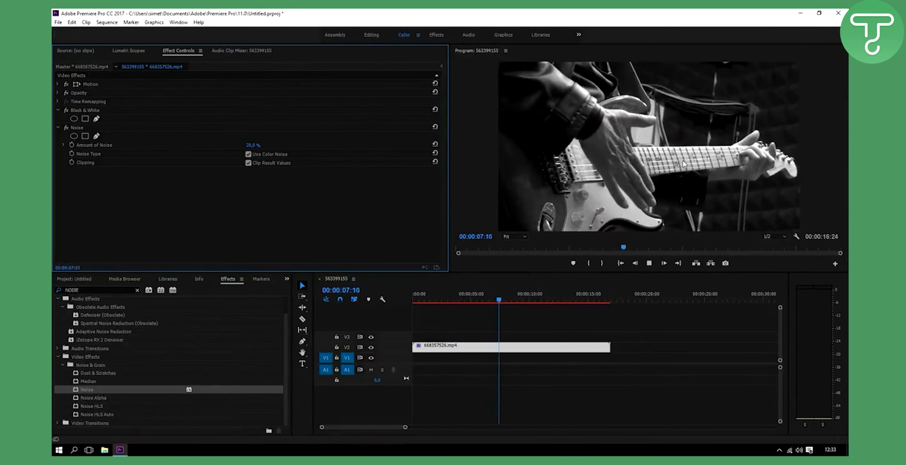
key("space")
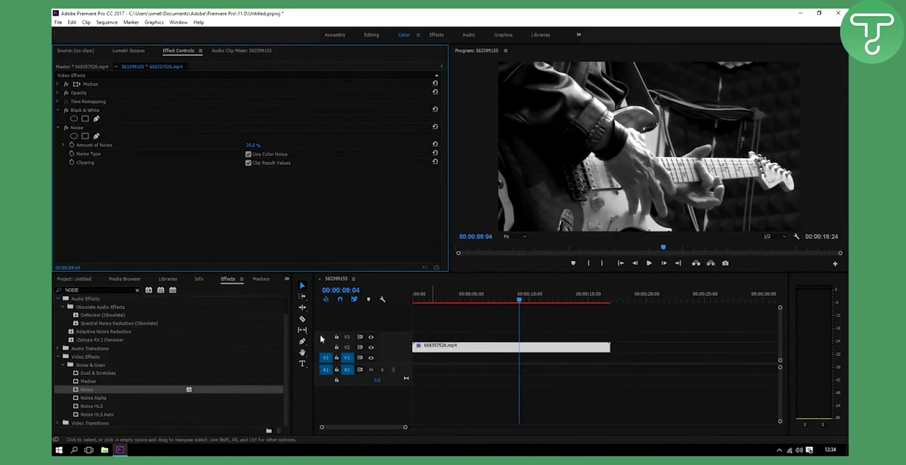
Step: Replace the guitar clip in the sequence with the amusement ride clip, keeping the existing sequence settings
left_click(446, 352)
key("Delete")
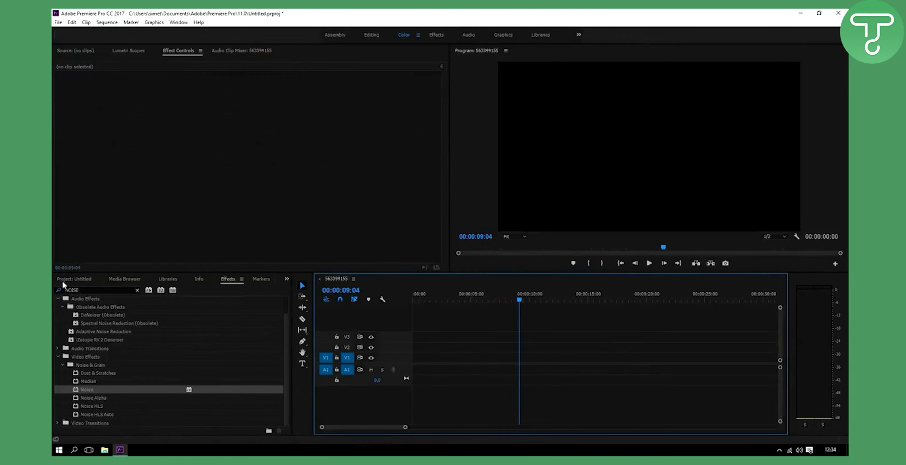
key("shift+1")
scroll(115, 384, "down", 1)
left_click_drag(93, 390, 397, 372)
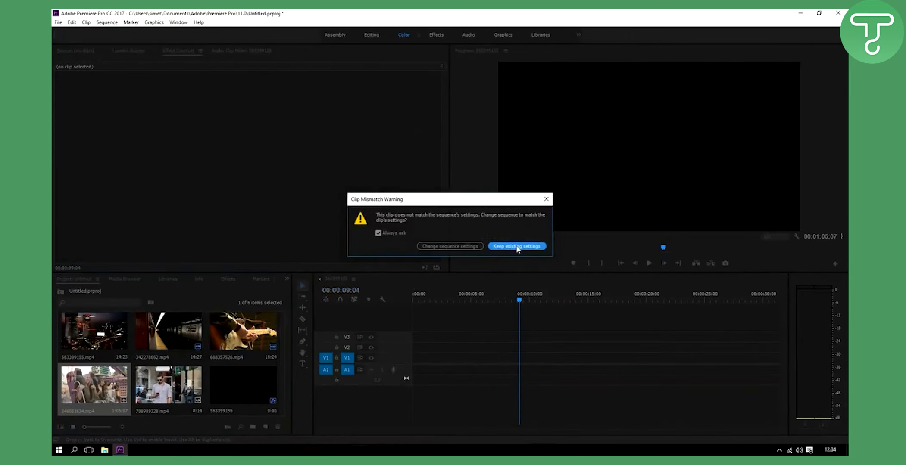
left_click(517, 246)
right_click(403, 369)
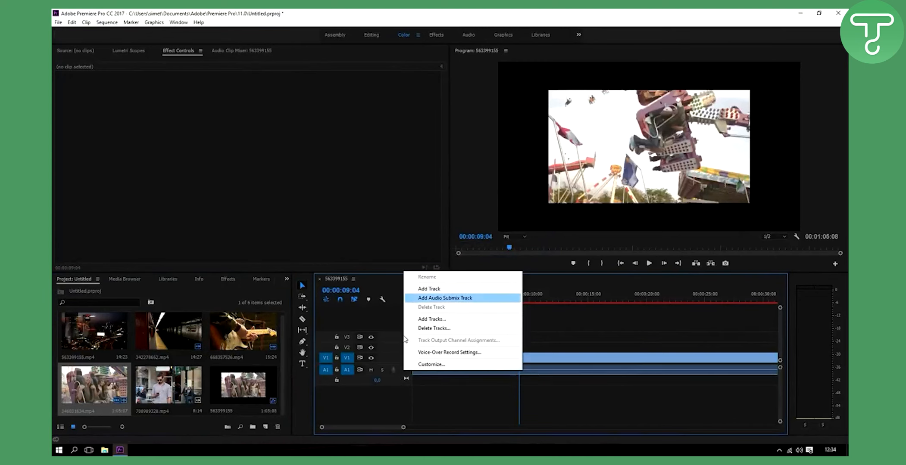
left_click(426, 383)
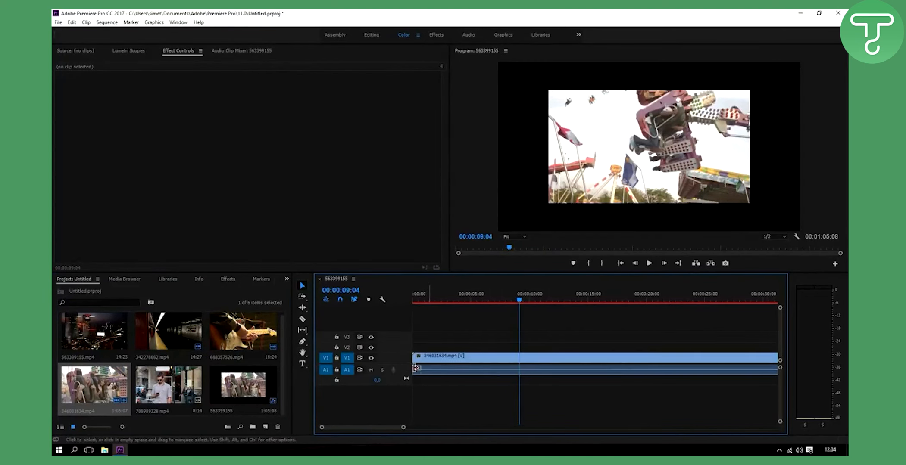
right_click(405, 372)
left_click(423, 299)
Step: Return the playhead to the start and scale the amusement ride clip to the frame size
left_click(423, 301)
right_click(494, 359)
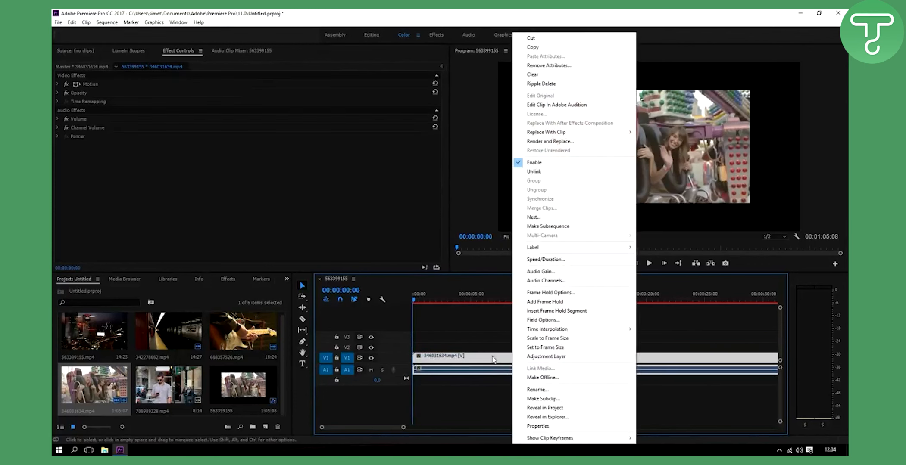
left_click(450, 285)
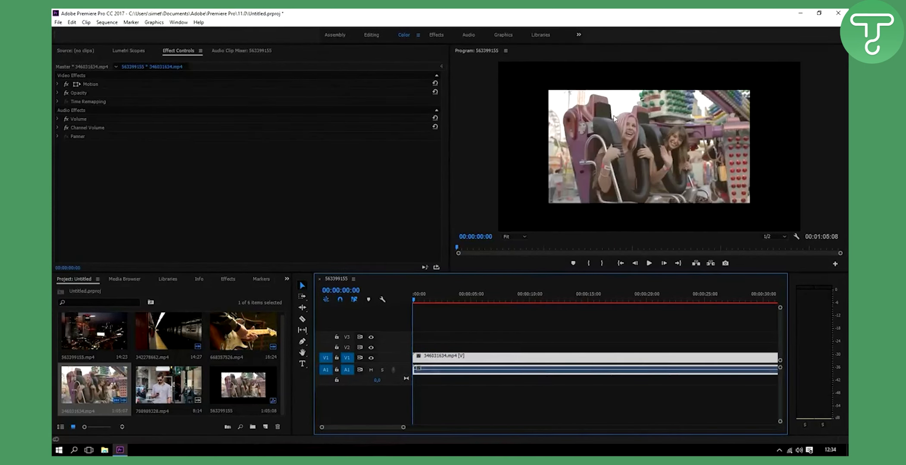
right_click(521, 356)
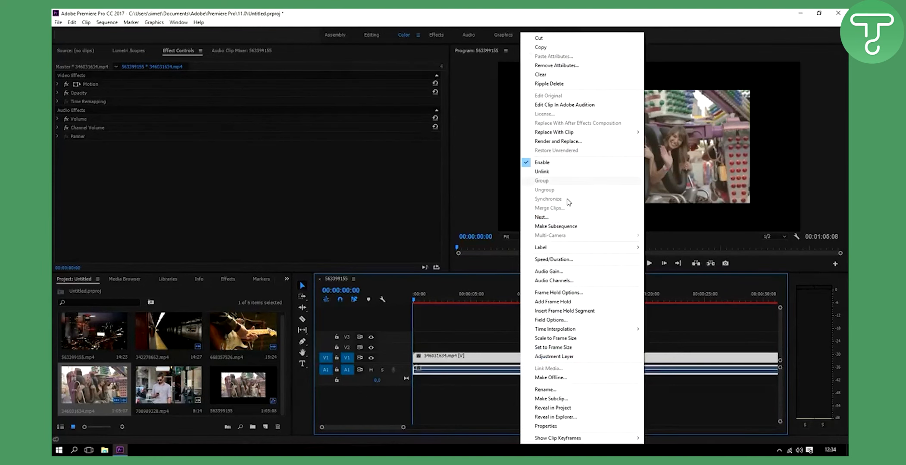
left_click(558, 338)
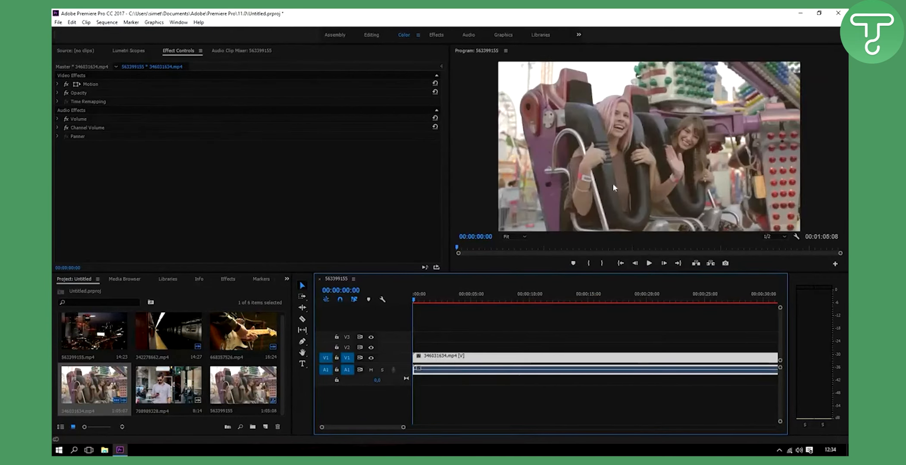
Step: Play the amusement ride clip briefly and return the playhead to the start
key("space")
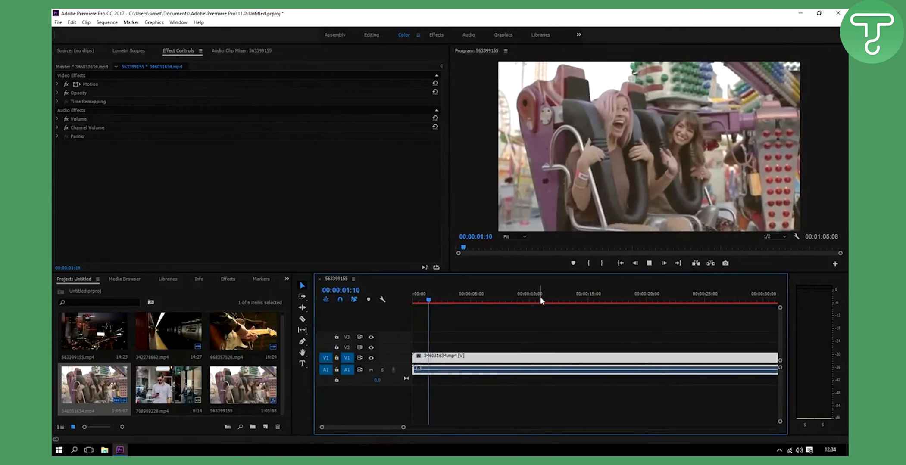
key("space")
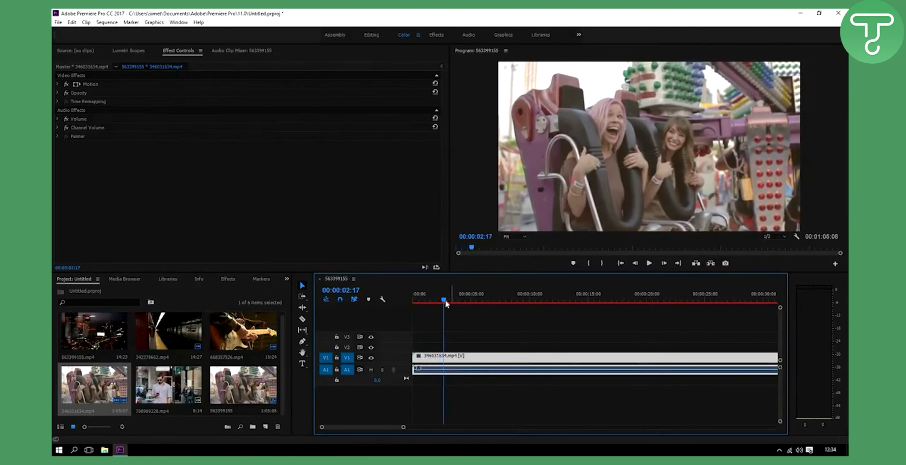
key("Home")
Step: Find the Strobe Light video effect and apply it to the amusement ride clip
left_click(113, 300)
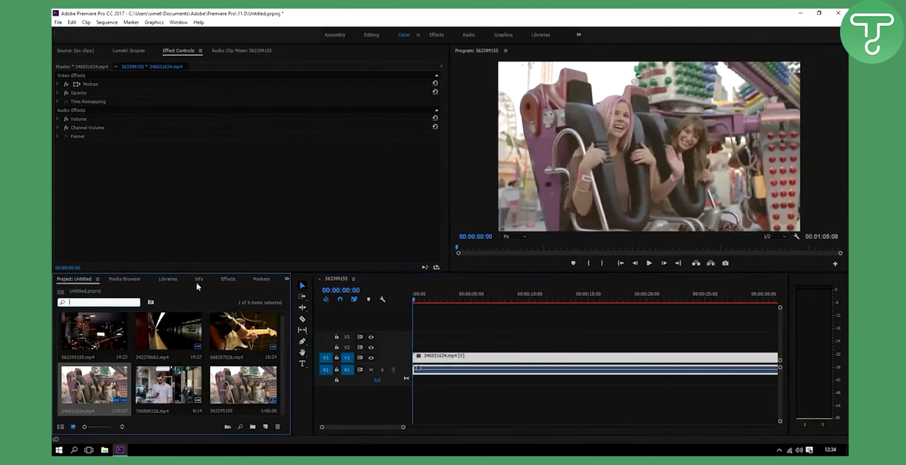
left_click(228, 280)
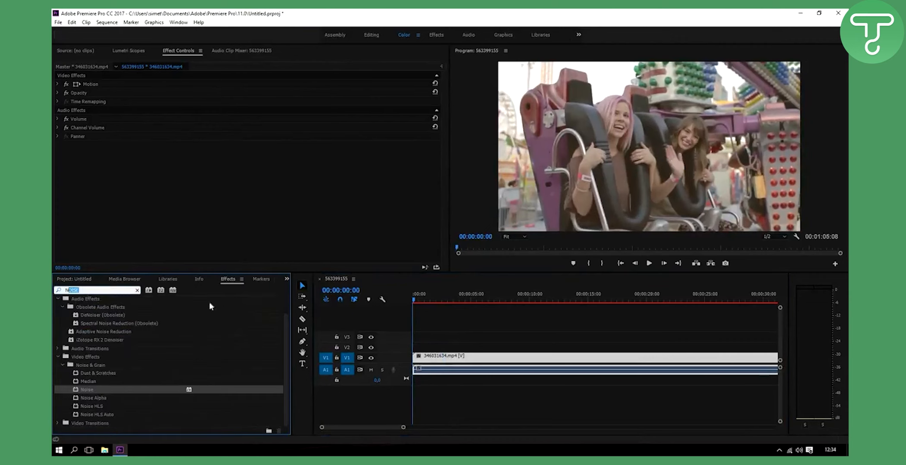
key("BackSpace")
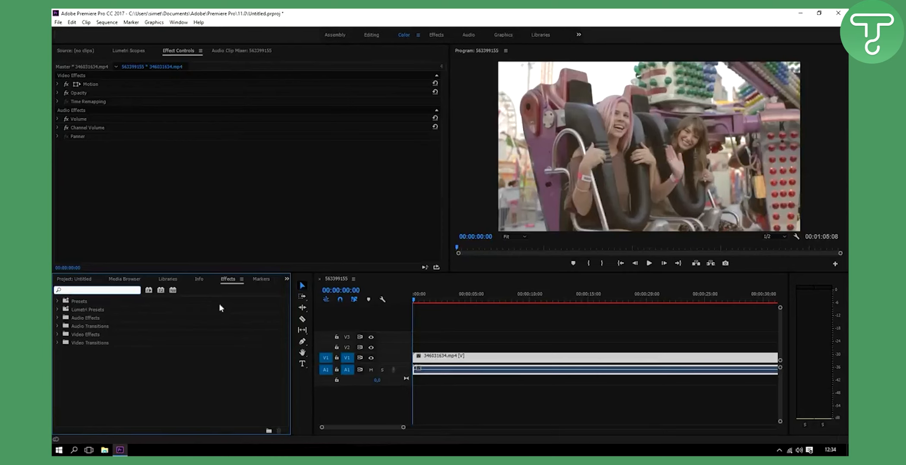
type("strobe")
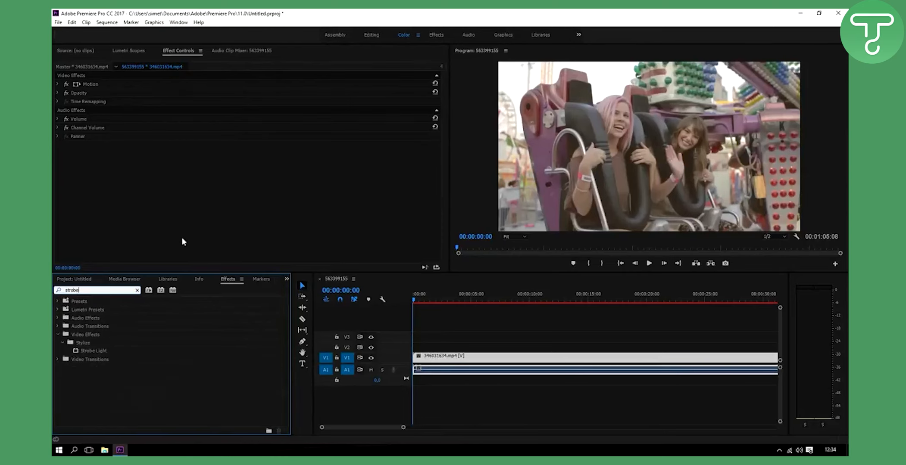
left_click_drag(97, 351, 439, 359)
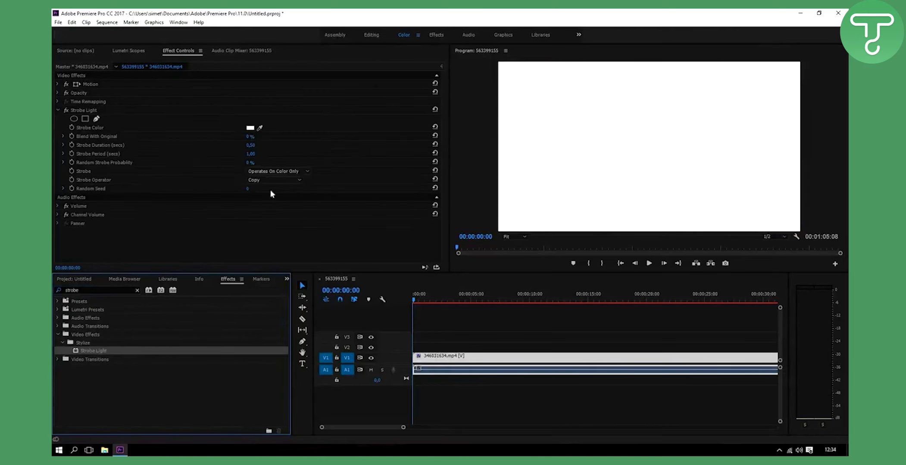
Step: Set the Strobe Light's random strobe probability to 20 % and its strobe period to 0,70 seconds, and preview the clip
left_click(250, 164)
left_click(250, 164)
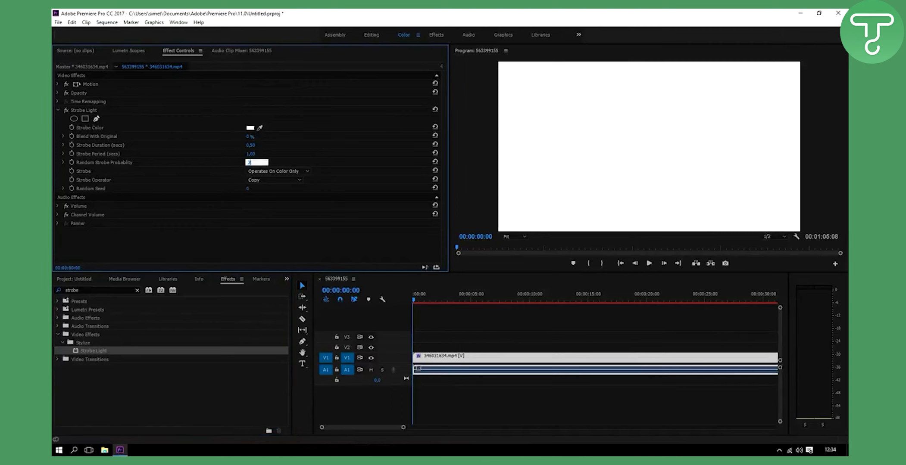
key("Return")
left_click(257, 154)
type("0")
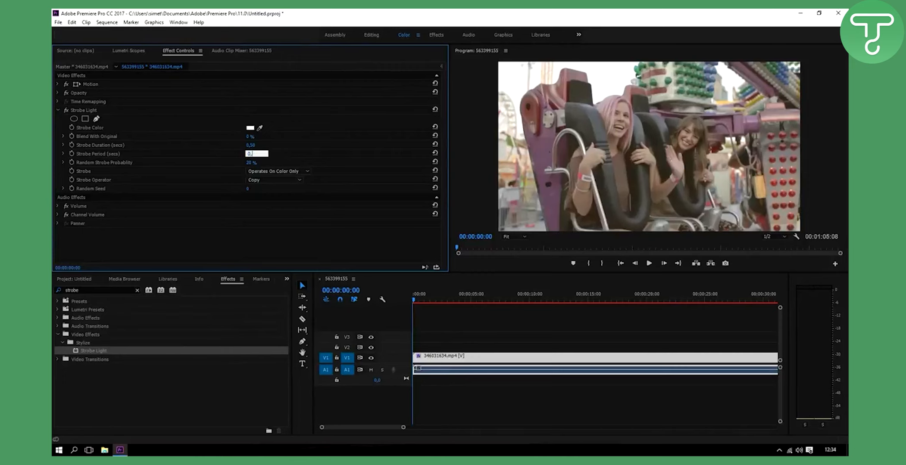
type(",70")
key("Return")
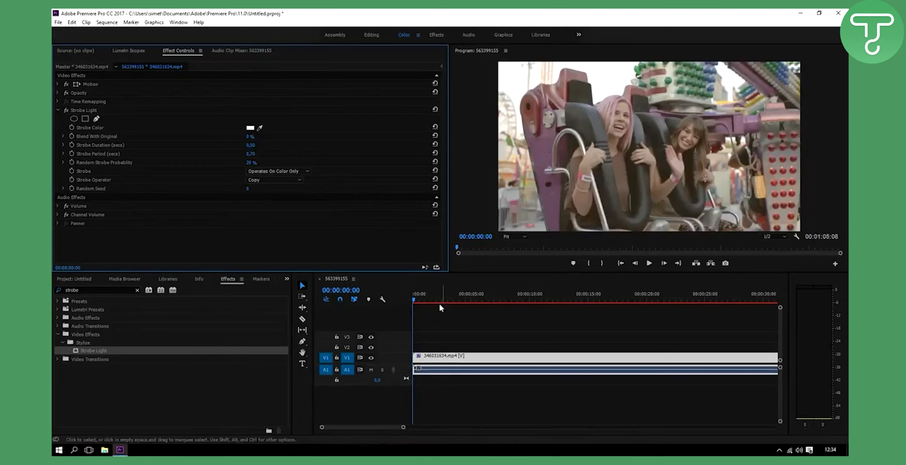
key("space")
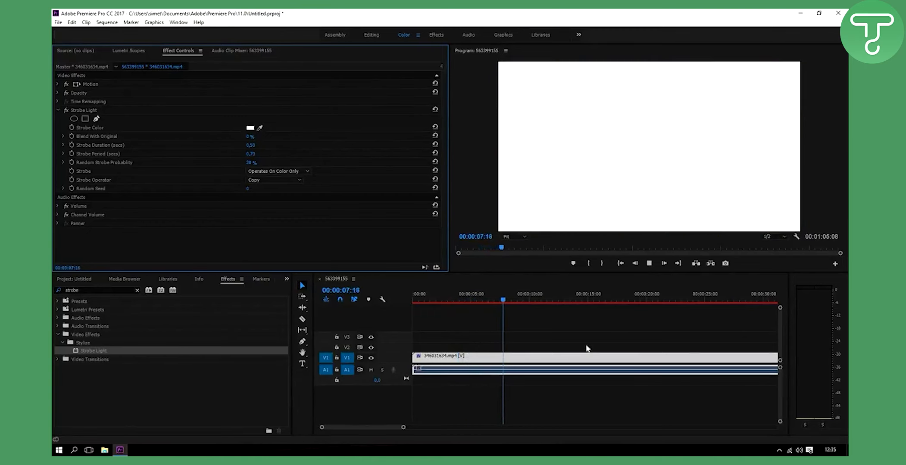
key("space")
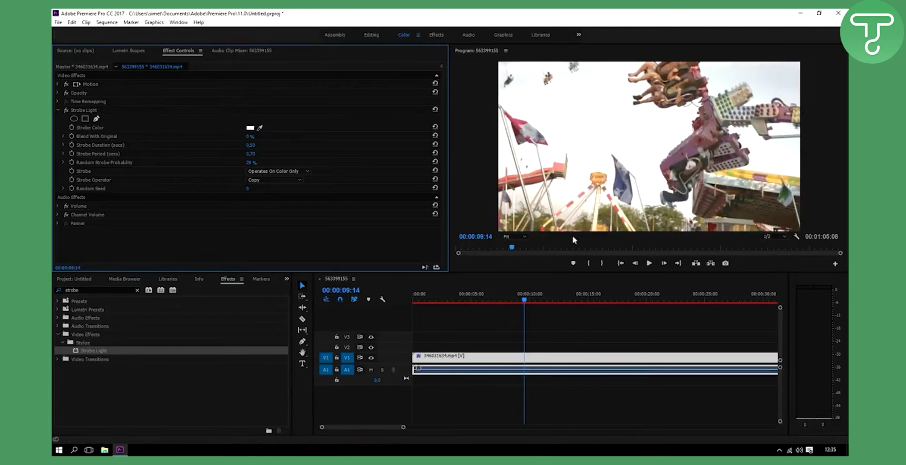
Step: Replace the amusement ride clip in the sequence with the clip of the man holding a phone, and return the playhead to the start
left_click(447, 393)
left_click(448, 361)
key("Delete")
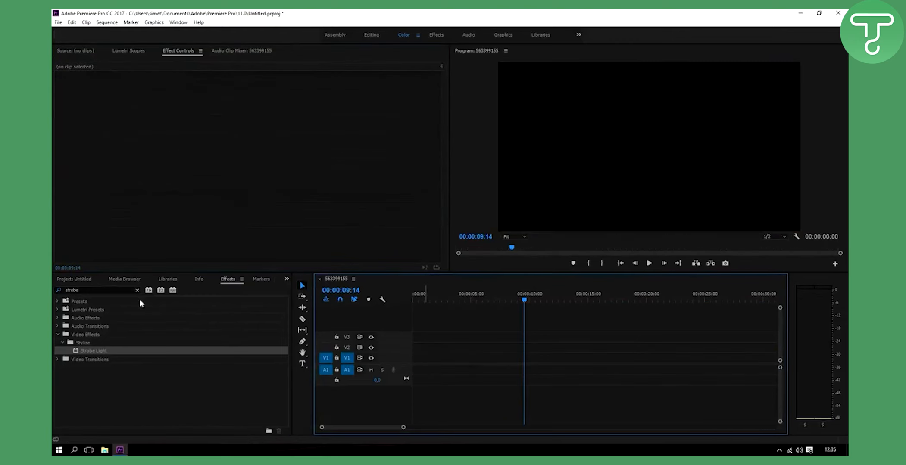
left_click(74, 279)
left_click_drag(168, 388, 401, 375)
left_click_drag(416, 303, 405, 306)
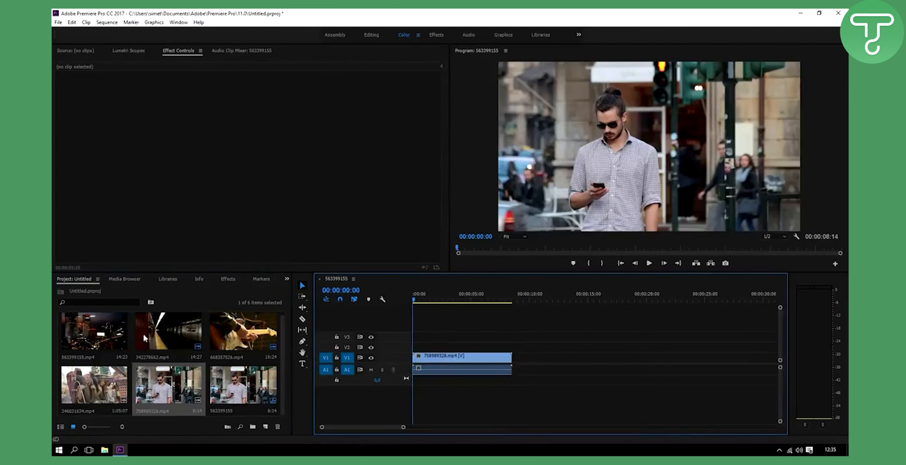
Step: Find the Lens Distortion video effect and apply it to the clip of the man with the phone
left_click(228, 279)
double_click(76, 291)
type("Lens Distortion")
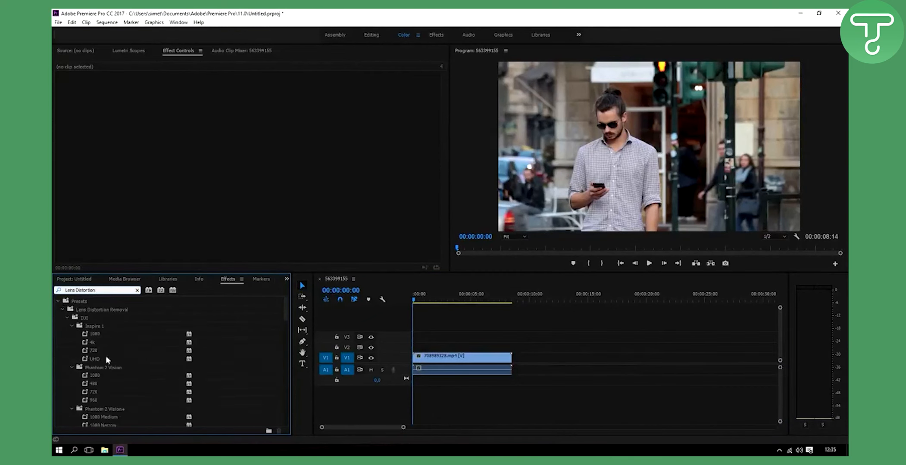
scroll(106, 356, "down", 12)
scroll(112, 351, "down", 8)
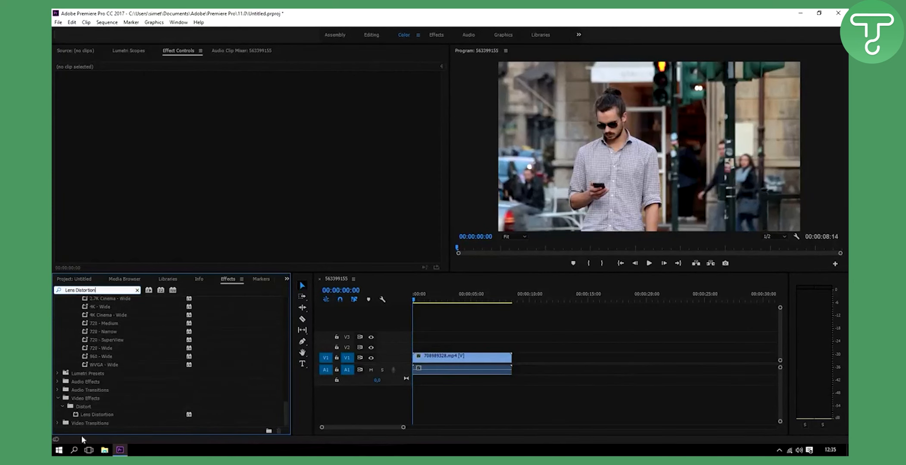
left_click_drag(93, 414, 453, 362)
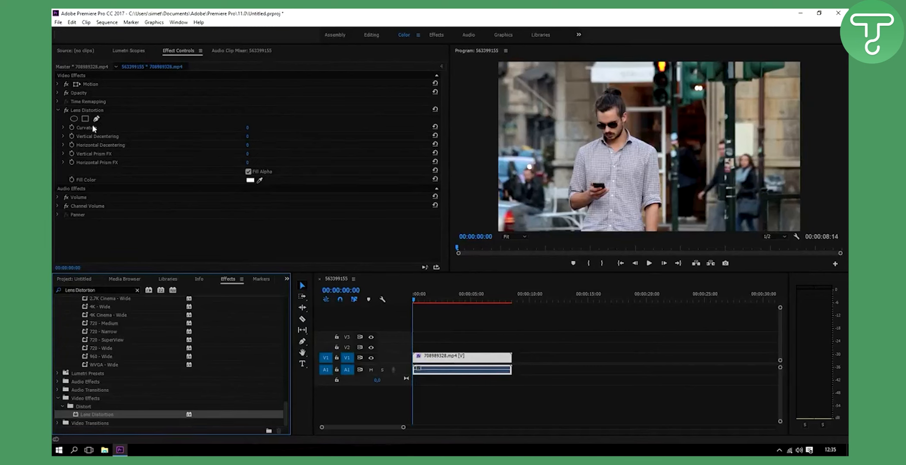
Step: Set the Lens Distortion curvature to 20 and preview the clip
left_click(247, 128)
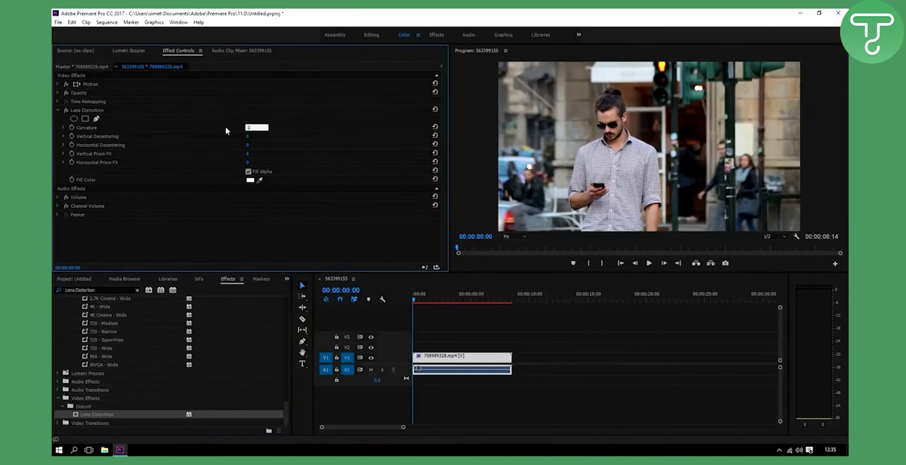
type("20")
key("Return")
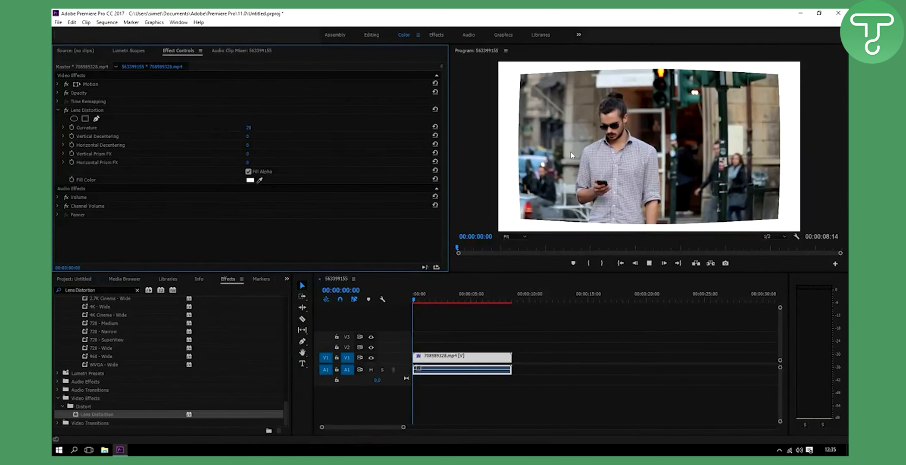
key("space")
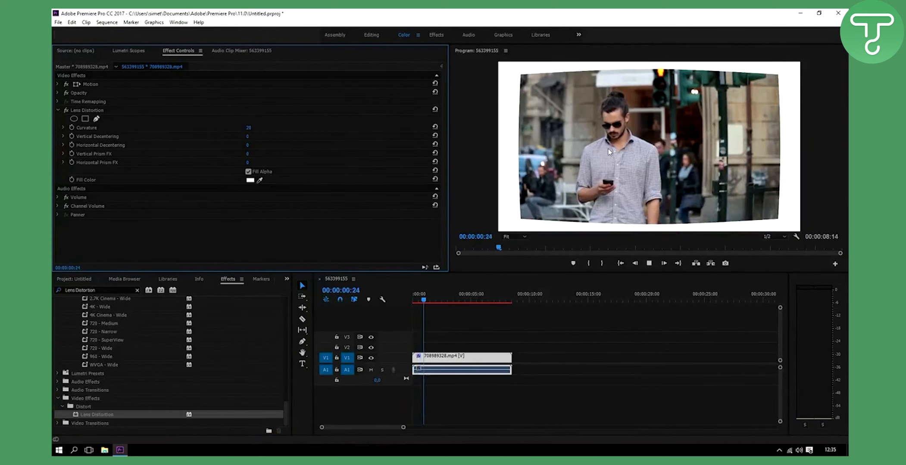
left_click(649, 264)
Step: Set the Lens Distortion curvature to 10 and preview the clip from near its start
left_click(247, 128)
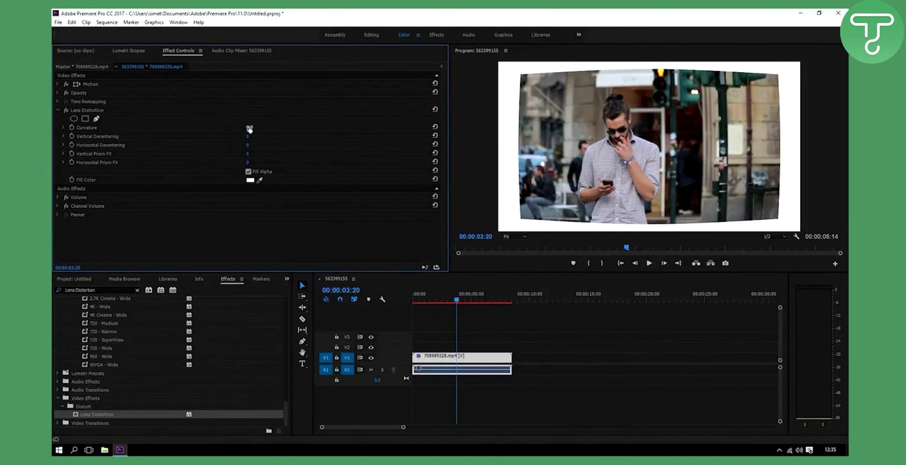
mouse_move(246, 128)
left_mouse_down()
mouse_move(271, 132)
mouse_move(256, 130)
left_mouse_up()
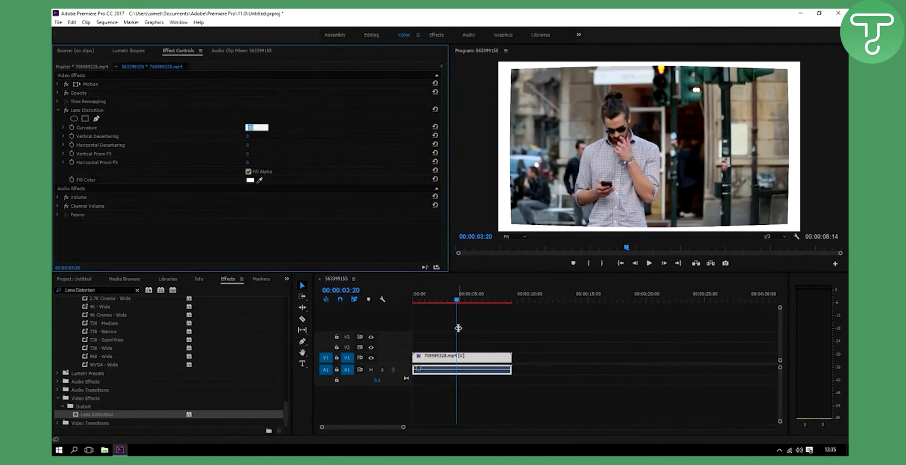
left_click_drag(442, 301, 422, 302)
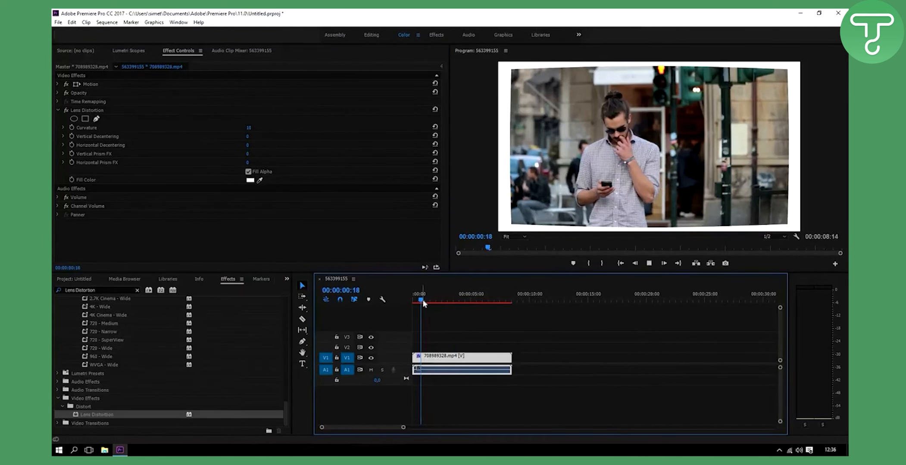
left_click(651, 264)
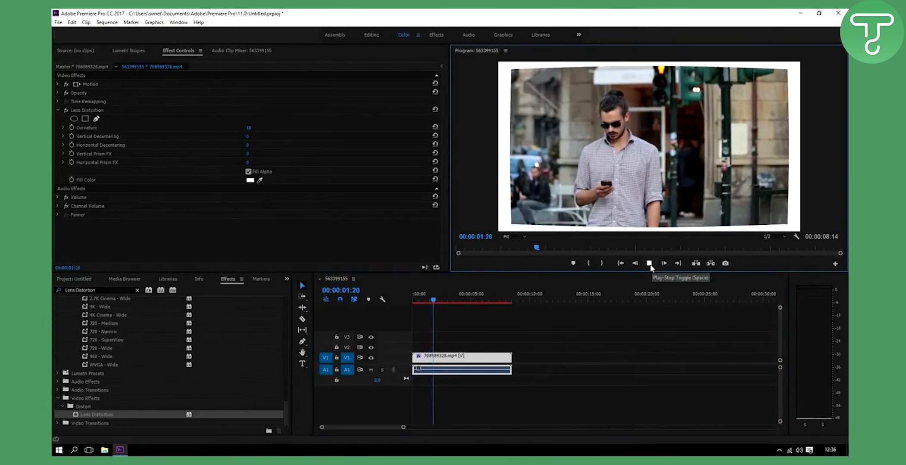
left_click(651, 266)
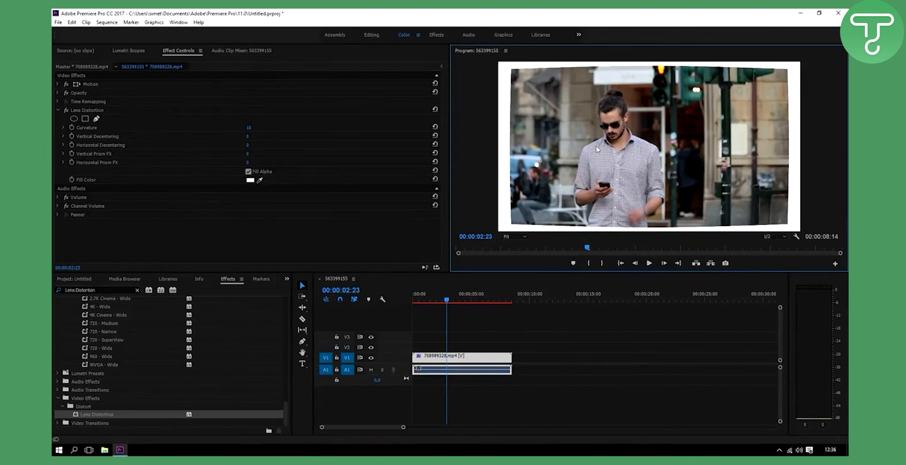
Step: Increase the Lens Distortion Vertical Decentering, try out a Horizontal Decentering offset and set Horizontal Decentering back to 0
mouse_move(249, 136)
left_mouse_down()
mouse_move(256, 137)
mouse_move(248, 152)
left_mouse_up()
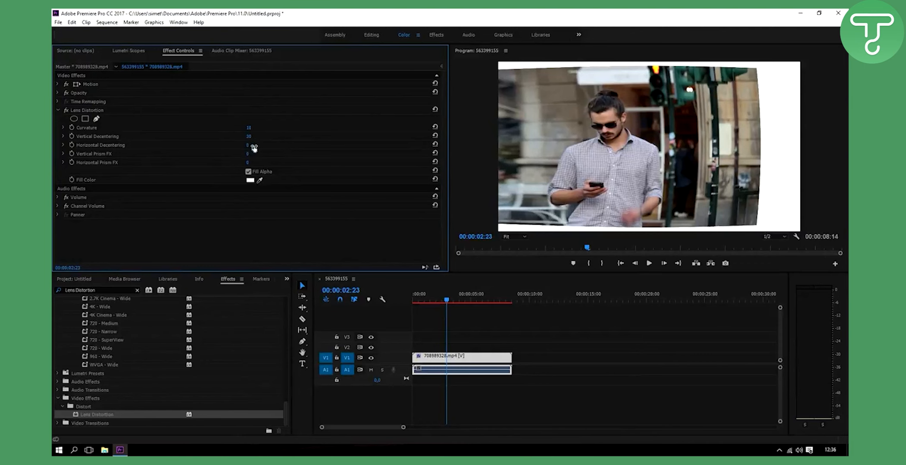
left_click(249, 146)
left_click_drag(249, 146, 257, 145)
left_click(257, 145)
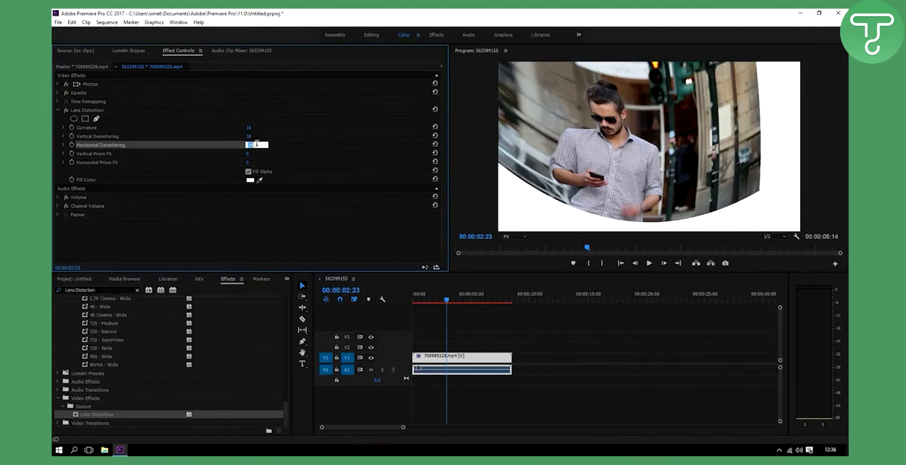
type("0")
key("Tab")
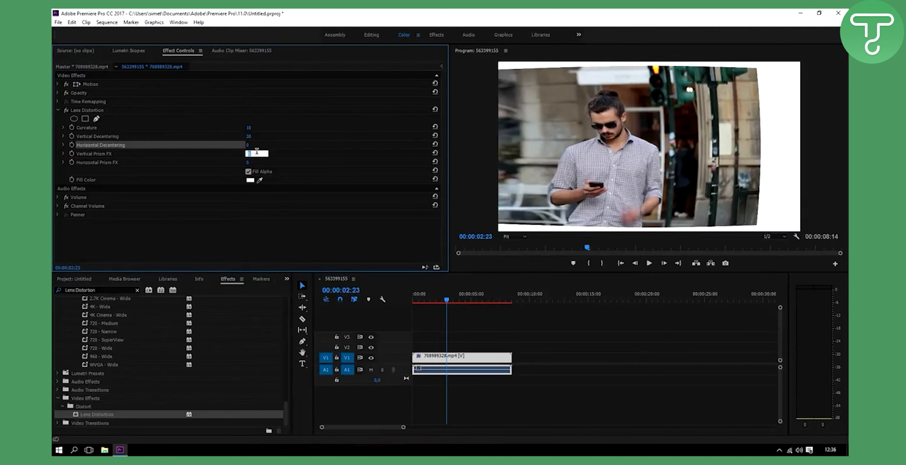
key("Return")
Step: Set the Lens Distortion Vertical Prism FX to a negative value and Horizontal Prism FX to 41, and preview the clip from the start
left_click(256, 154)
left_click(249, 162)
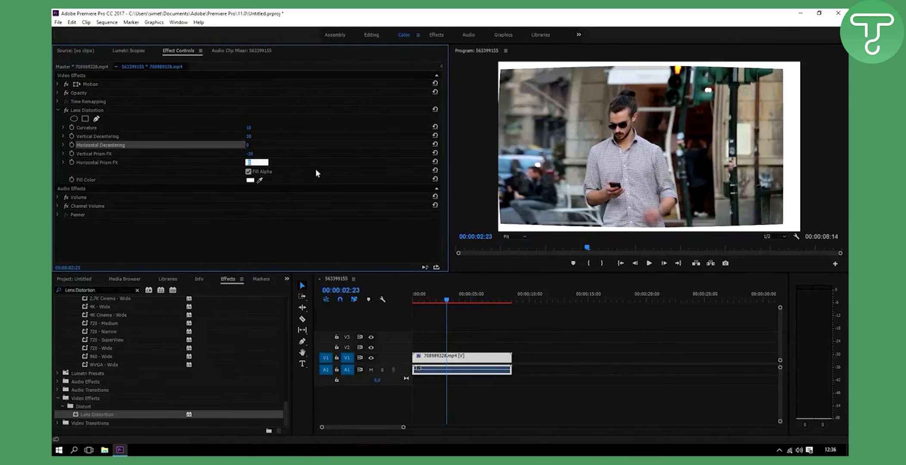
type("5")
key("Return")
left_click_drag(249, 163, 254, 164)
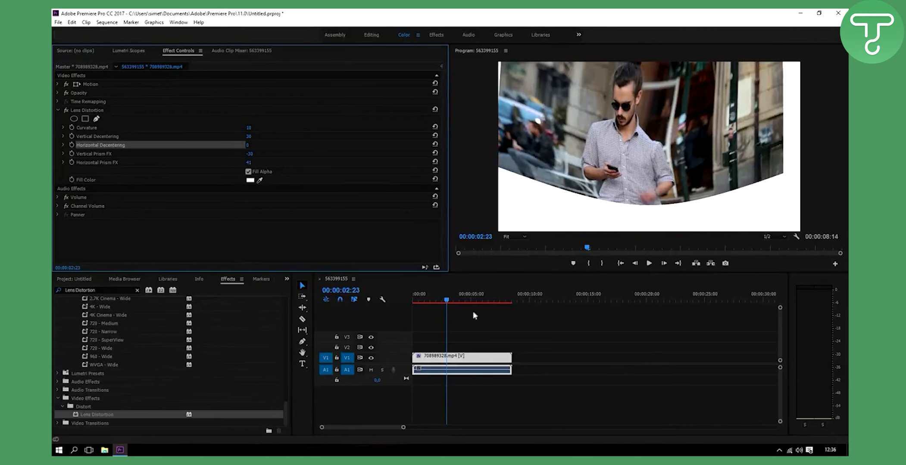
left_click_drag(445, 299, 410, 301)
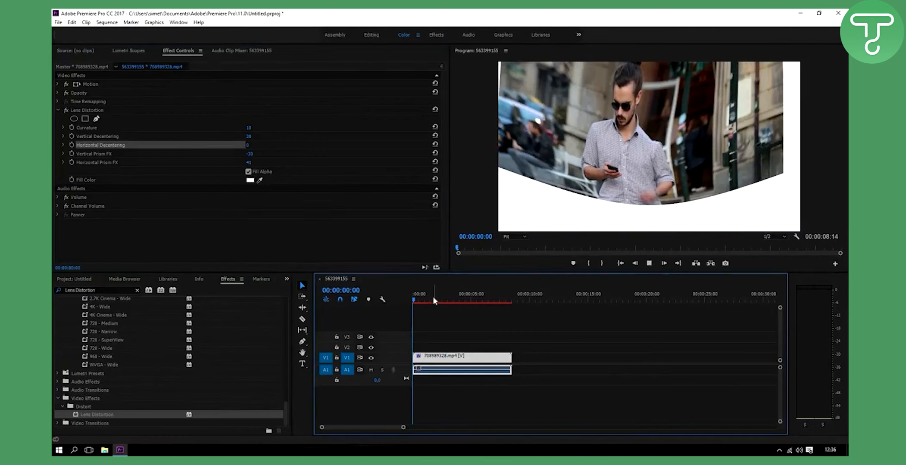
left_click(653, 264)
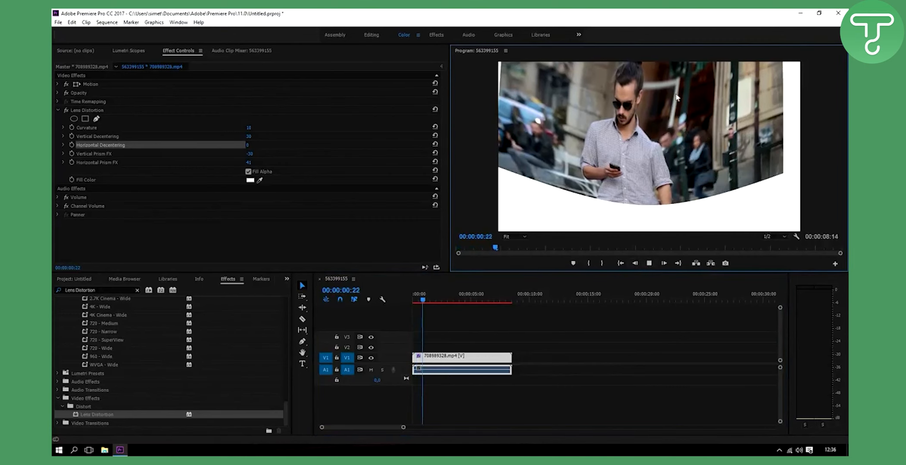
left_click(648, 263)
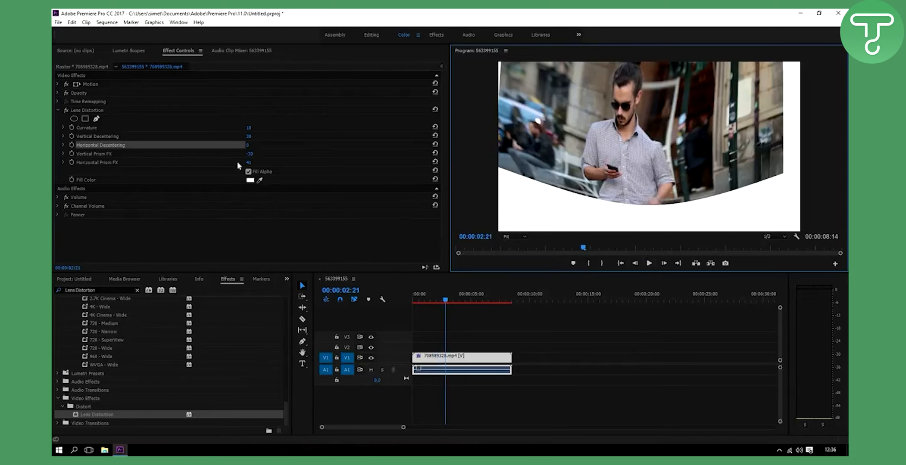
Step: Reset the Lens Distortion Horizontal Prism FX, Vertical Prism FX and Vertical Decentering to 0
left_click(257, 163)
type("0")
left_click(250, 154)
type("0")
key("Return")
left_click(249, 137)
type("0")
key("Return")
Step: Try a Lens Distortion curvature of 5, and set the curvature to 0
left_click(256, 127)
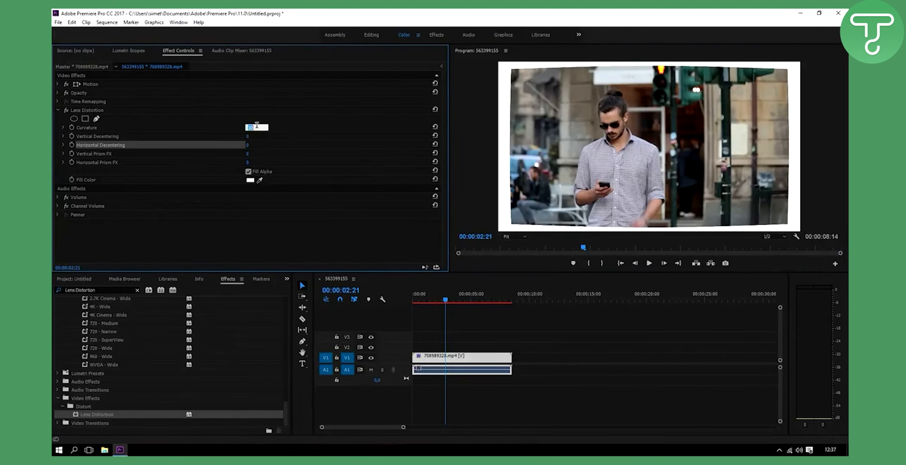
type("5")
key("Return")
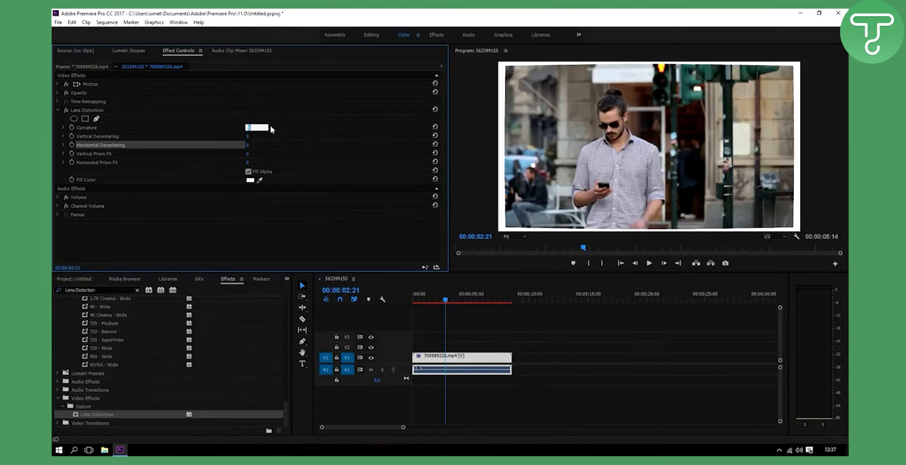
type("0")
key("Return")
Step: Lower the Lens Distortion curvature to -75 with its slider and preview the clip from the start
left_click(63, 127)
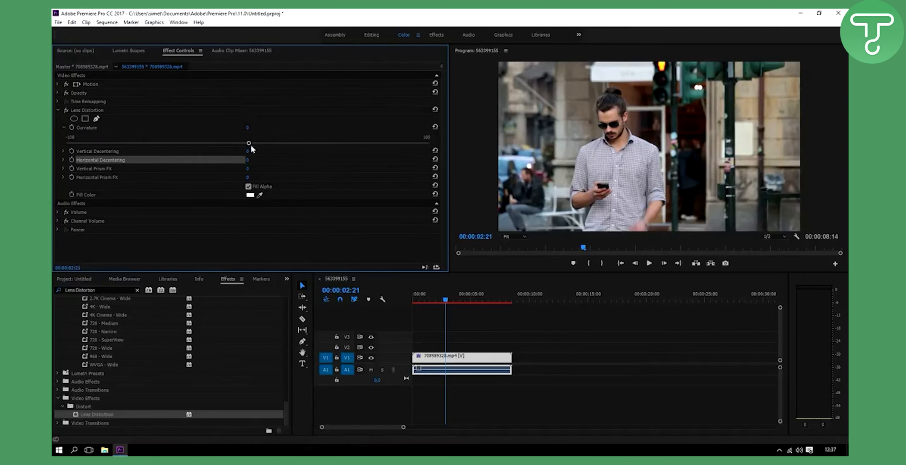
left_click_drag(421, 143, 115, 147)
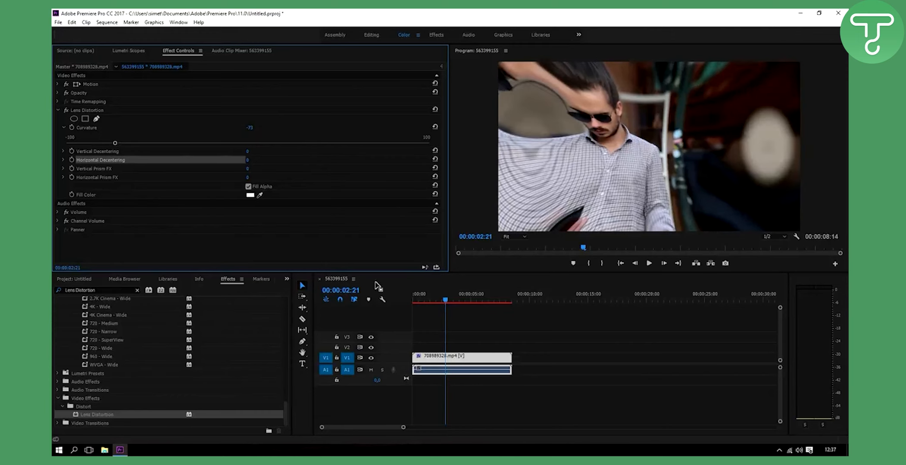
left_click_drag(449, 300, 402, 298)
key("space")
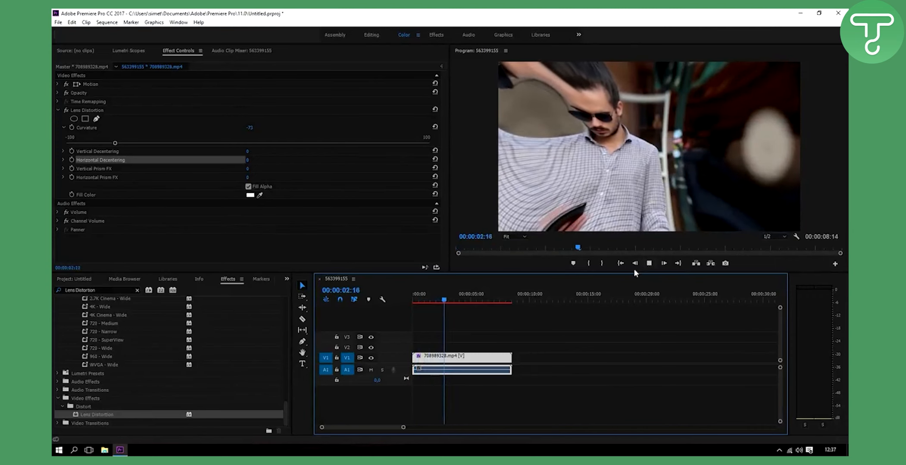
left_click(650, 265)
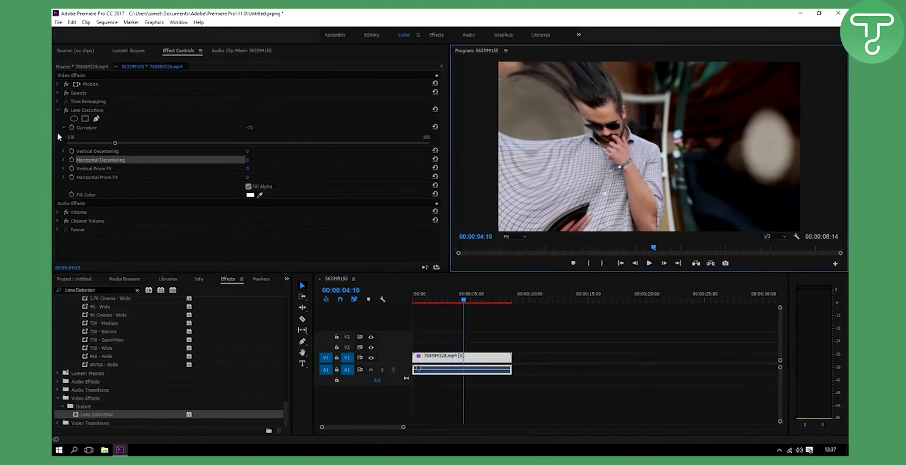
Step: Try a milder negative Lens Distortion curvature on the clip, and set the curvature to 20
left_click(65, 126)
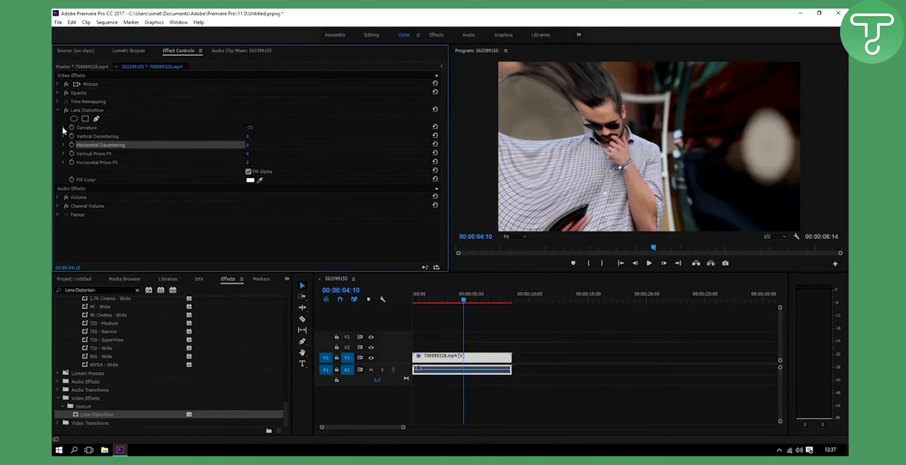
left_click(64, 128)
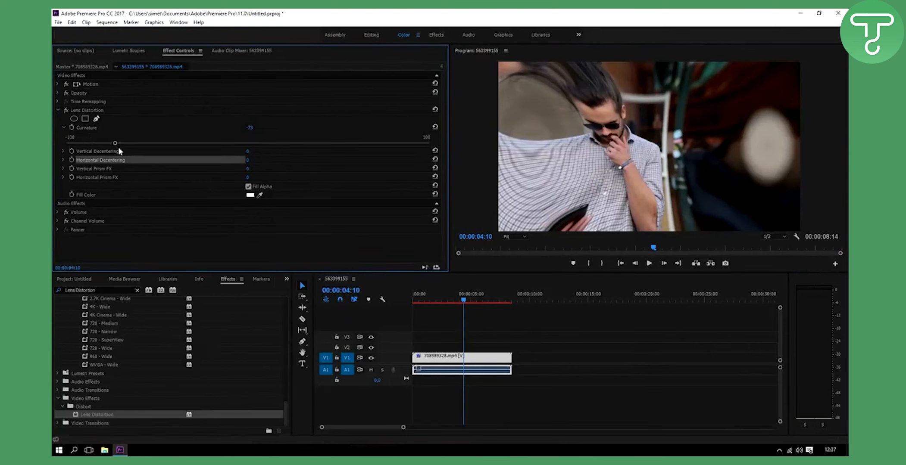
left_click_drag(109, 144, 164, 145)
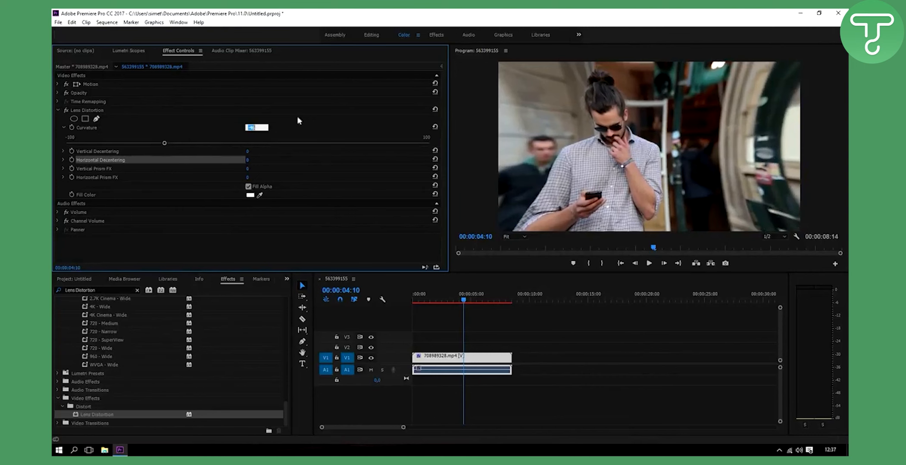
type("20")
key("Return")
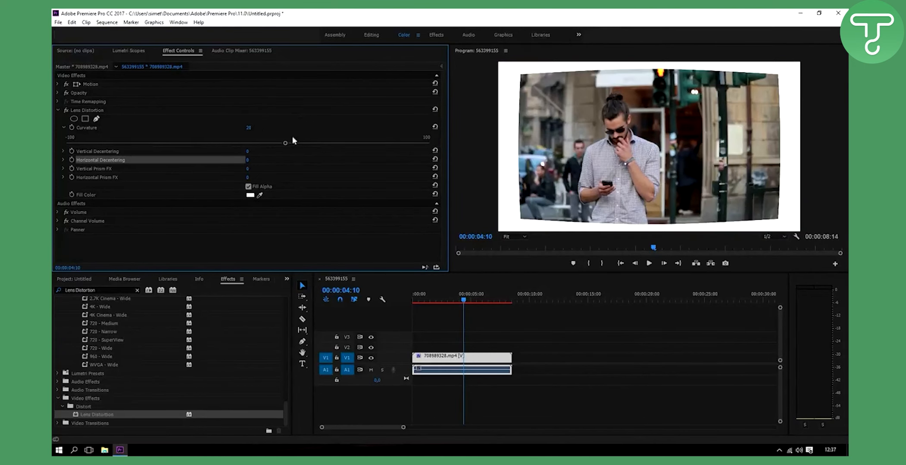
Step: Set the Lens Distortion curvature to -32 and return the playhead to the start of the sequence
left_click_drag(248, 142, 212, 146)
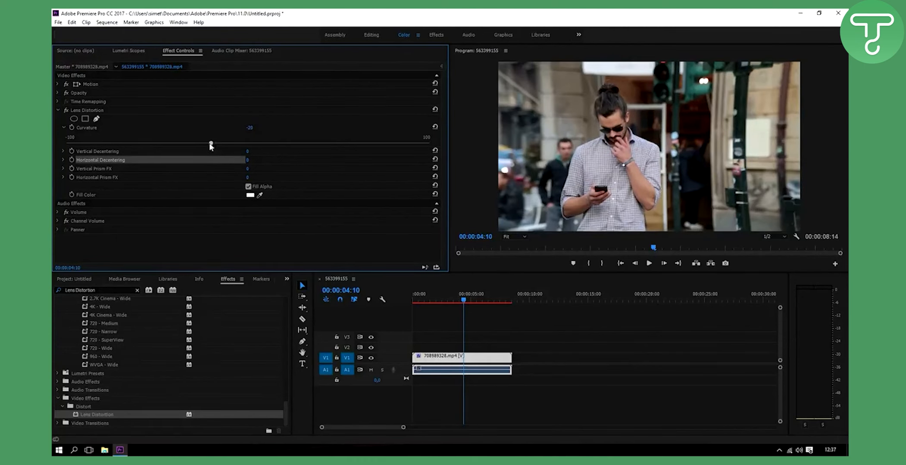
left_click_drag(206, 147, 190, 146)
left_click_drag(464, 301, 410, 303)
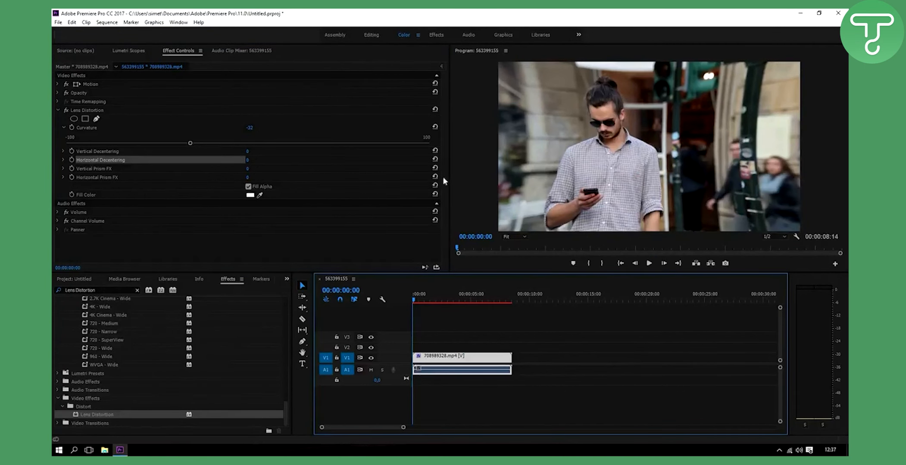
Step: Show the project's media clips
left_click(70, 280)
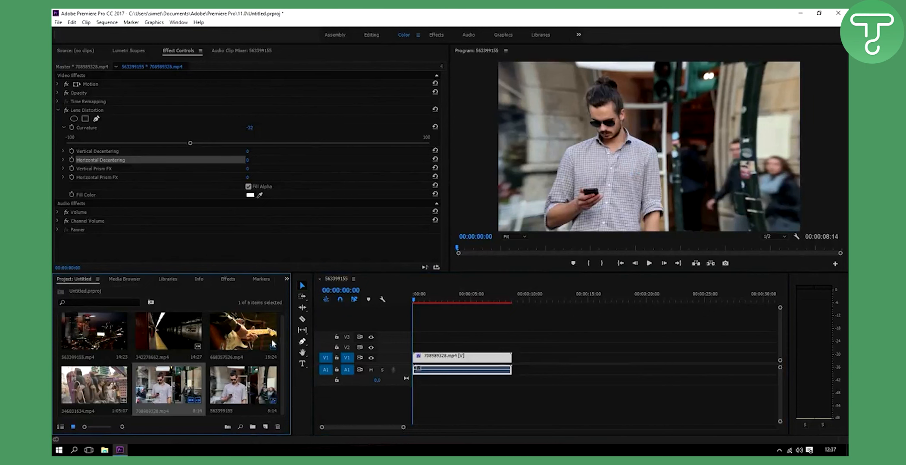